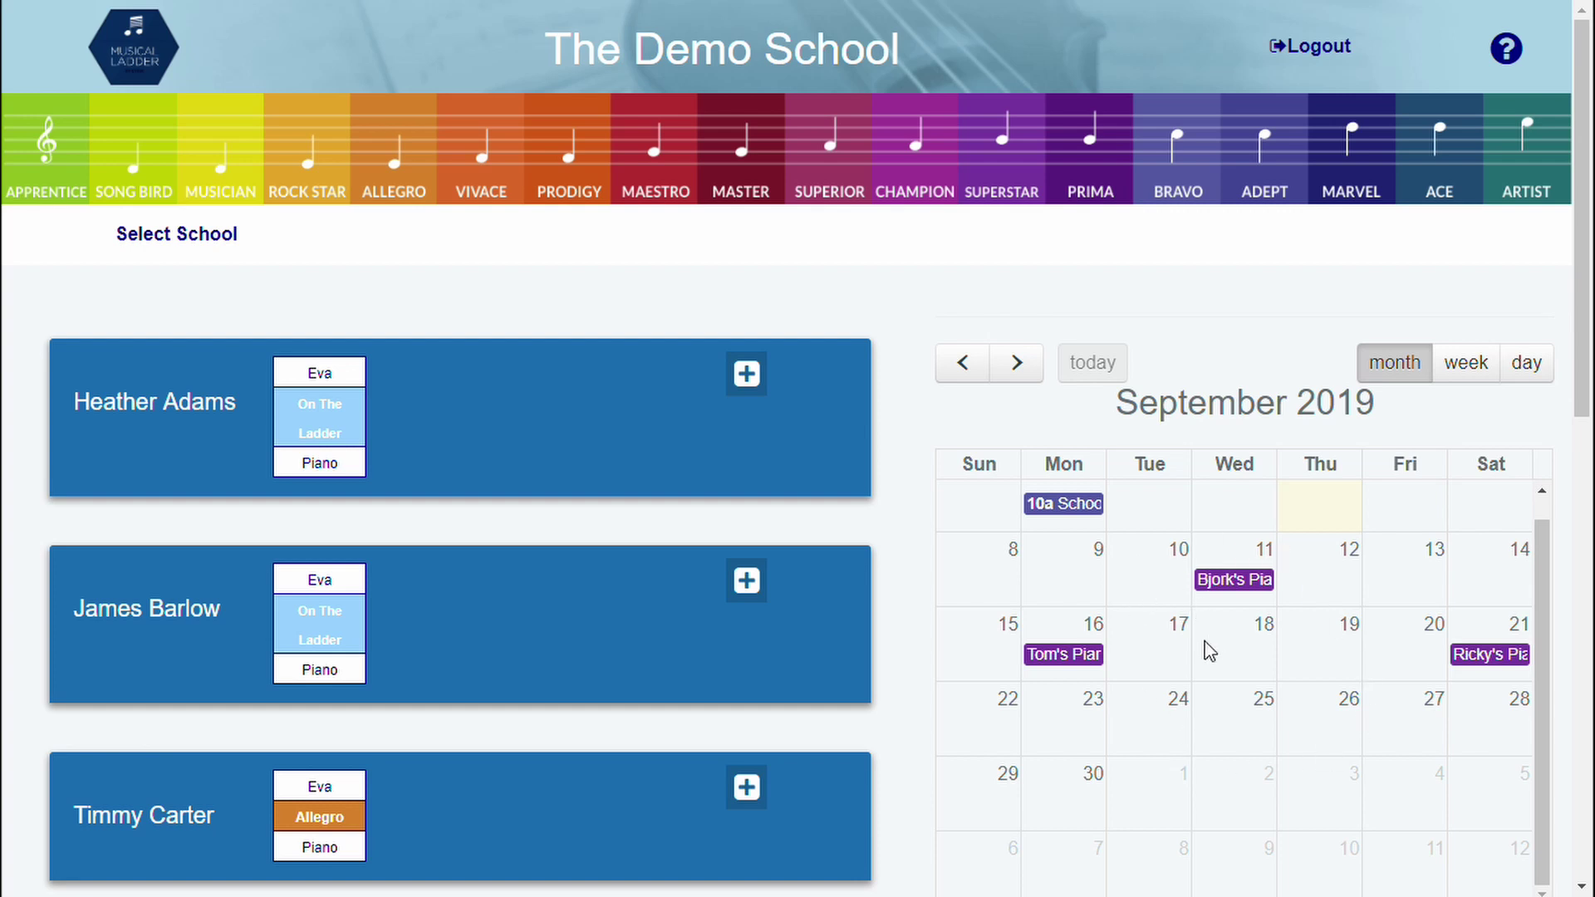
Browse the events calendar from September back to August 2019 and forward to October 2019
scroll(1213, 661, "up", 1)
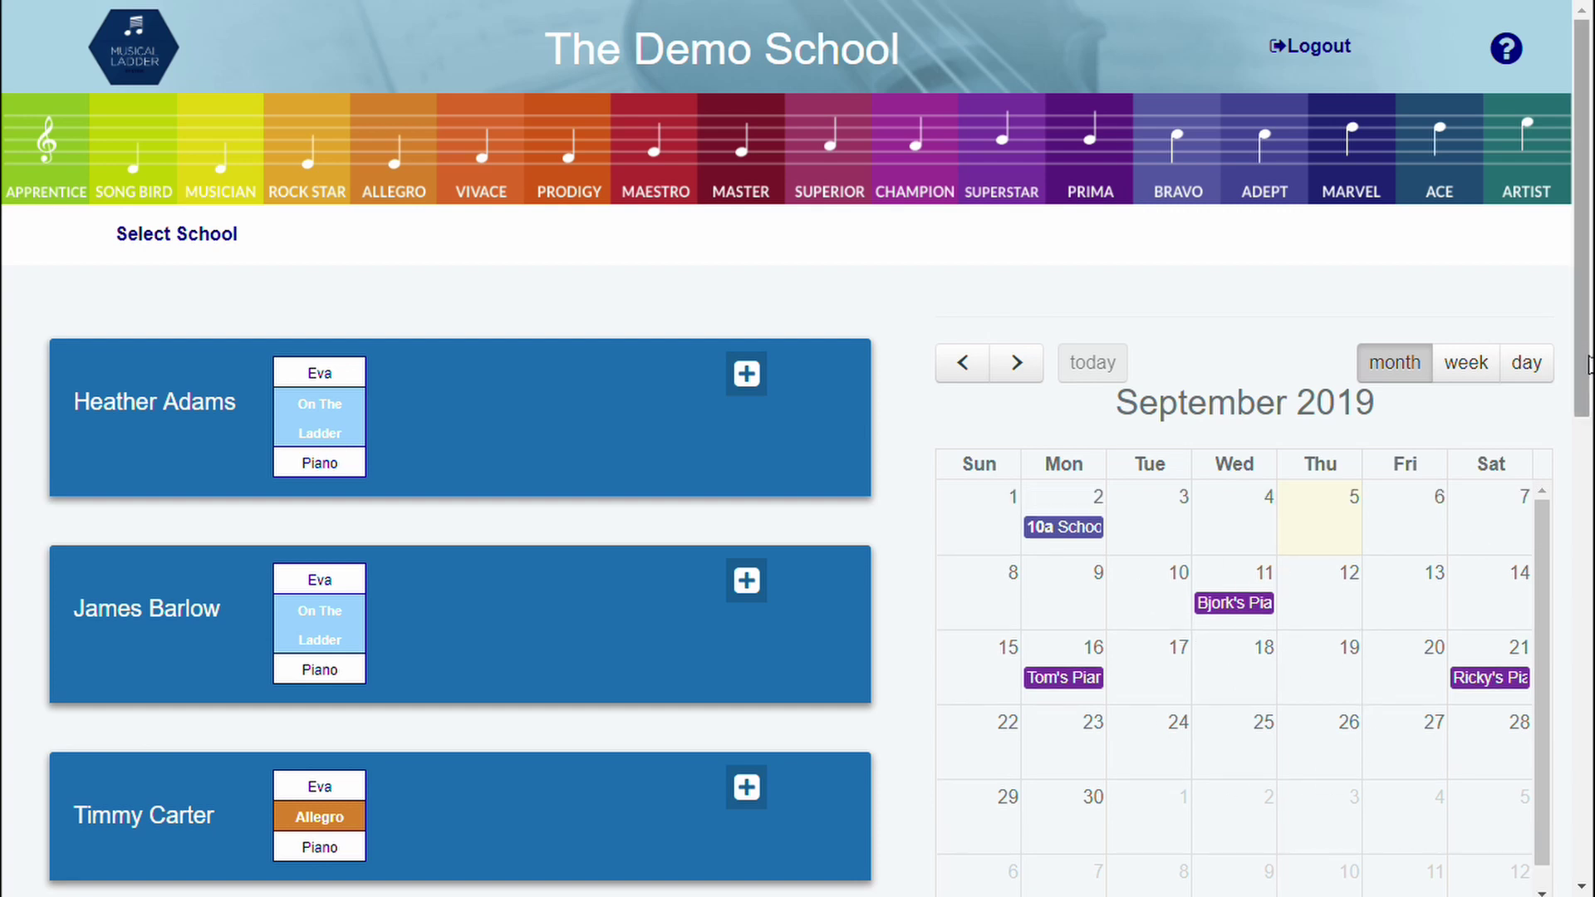
scroll(1589, 366, "down", 2)
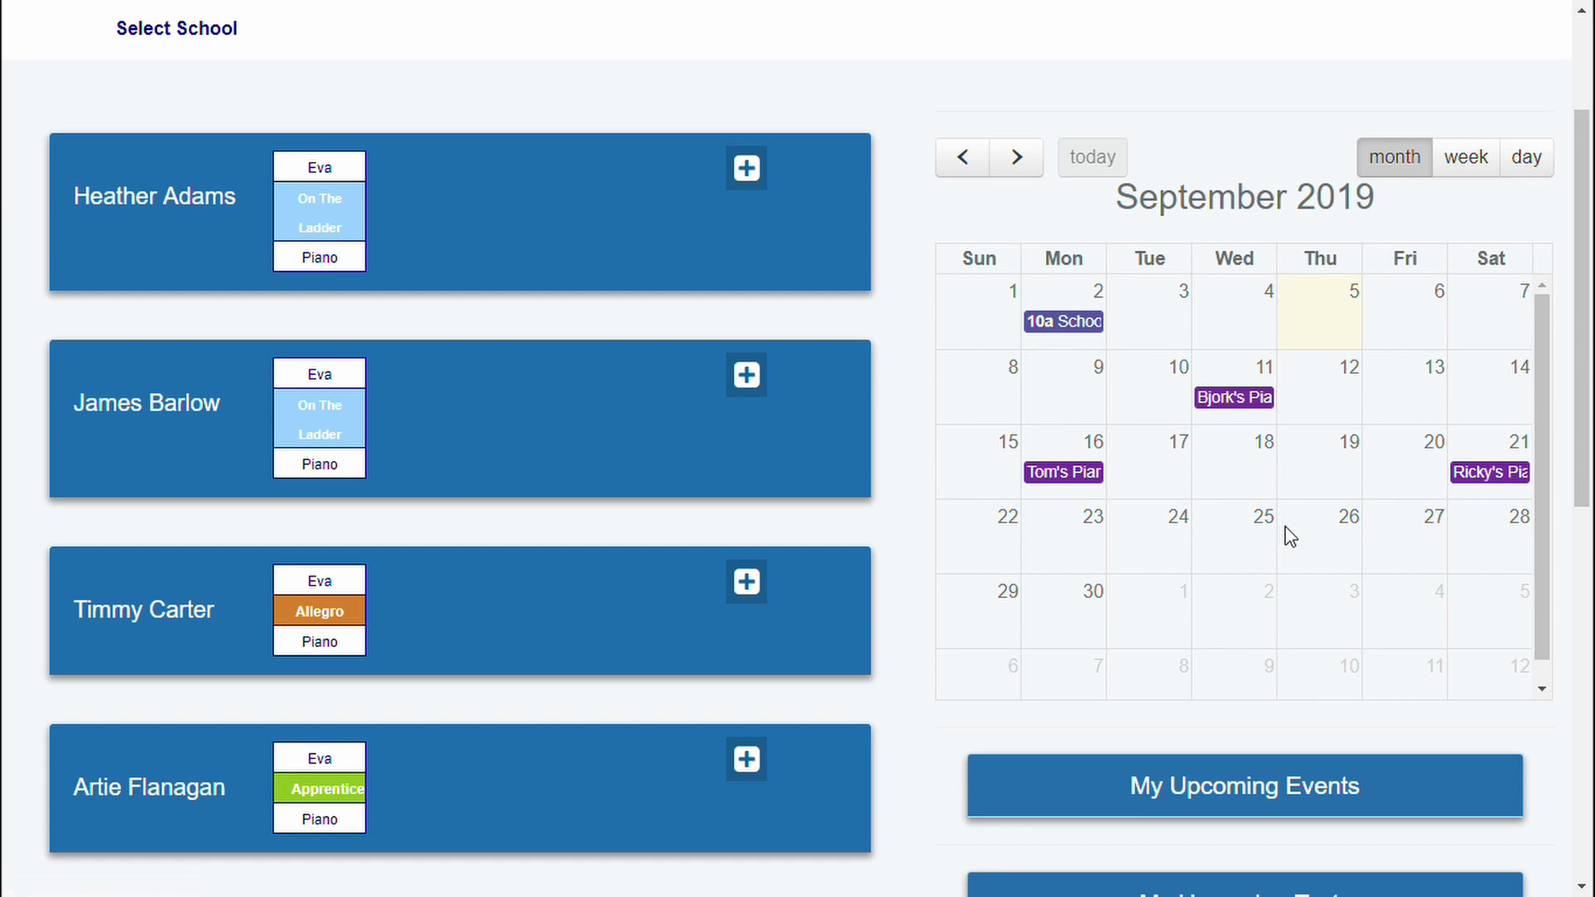
left_click(962, 160)
left_click(1017, 159)
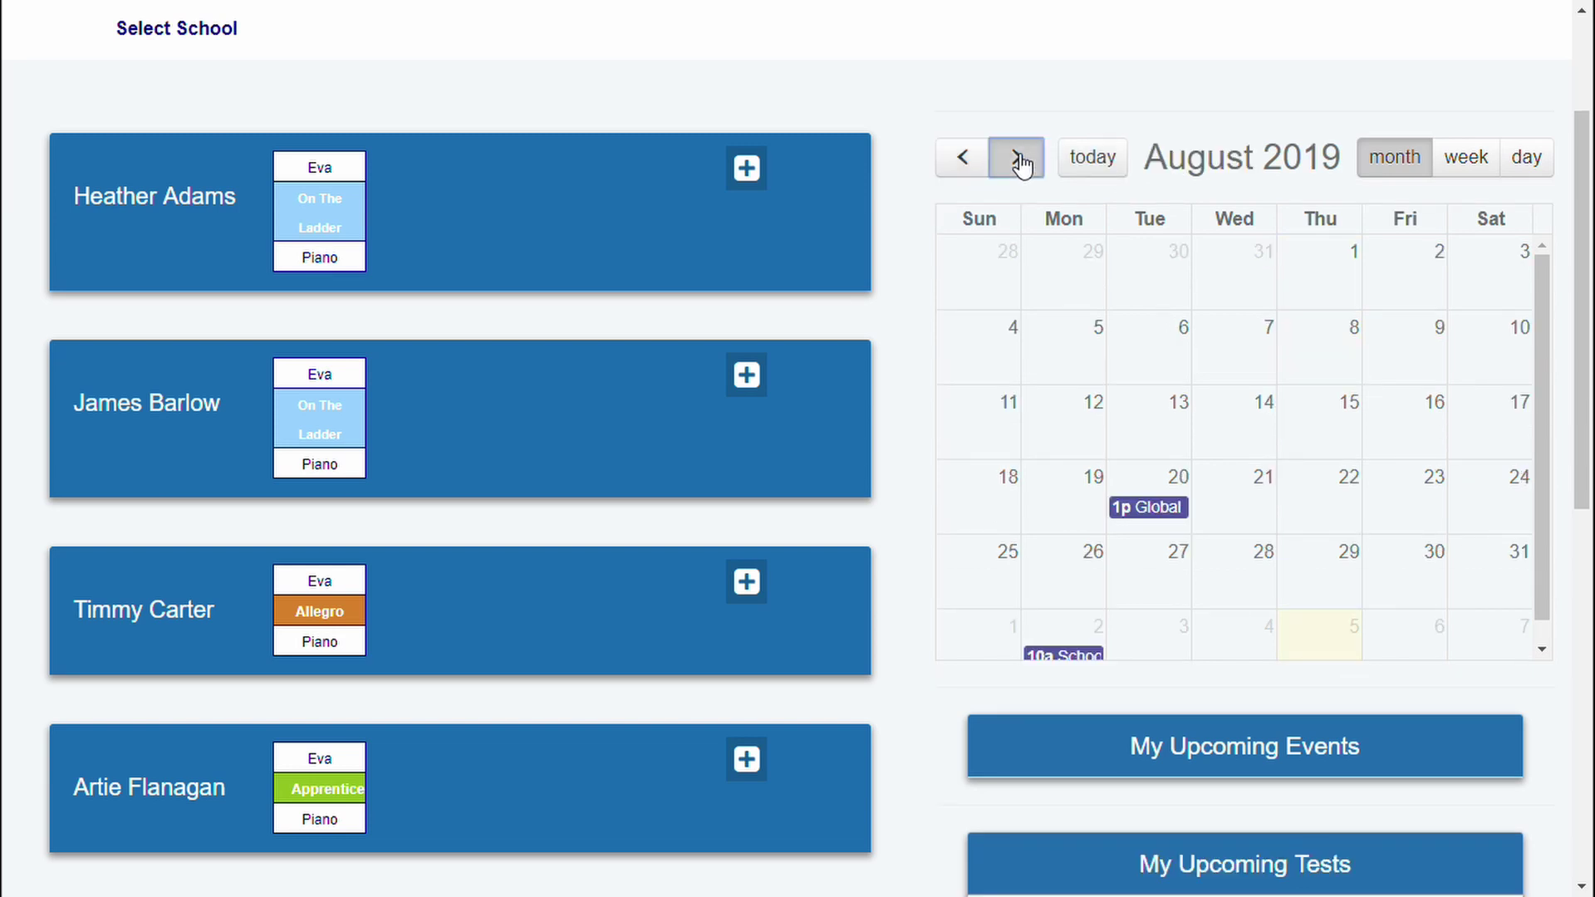
left_click(1016, 160)
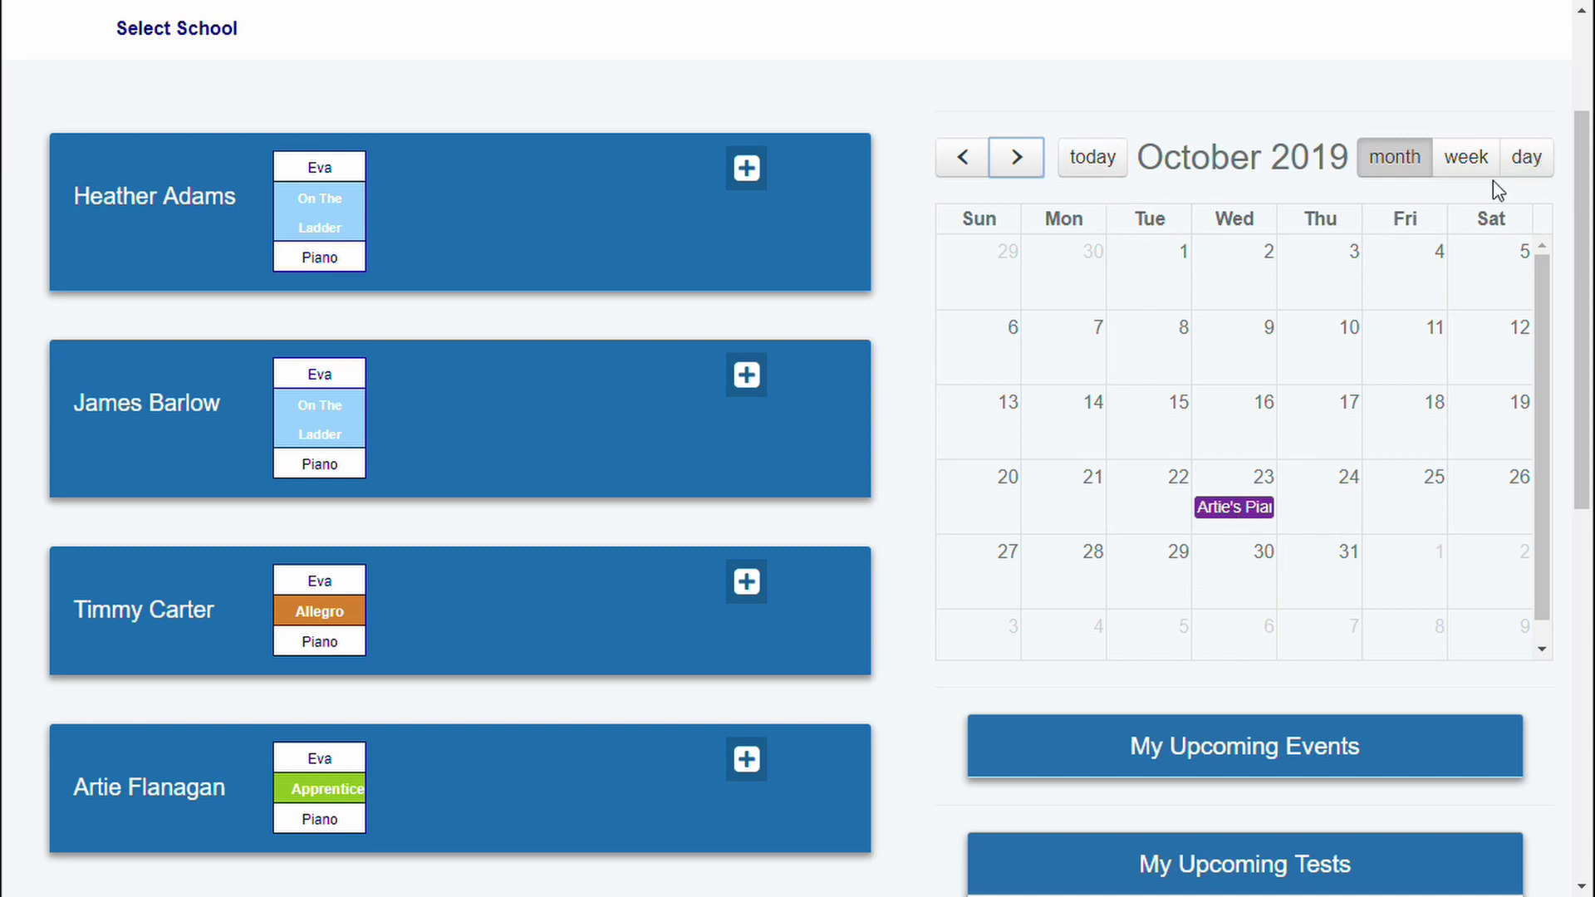
View the calendar by week and by day, restore the month view and return to today's date
left_click(1454, 164)
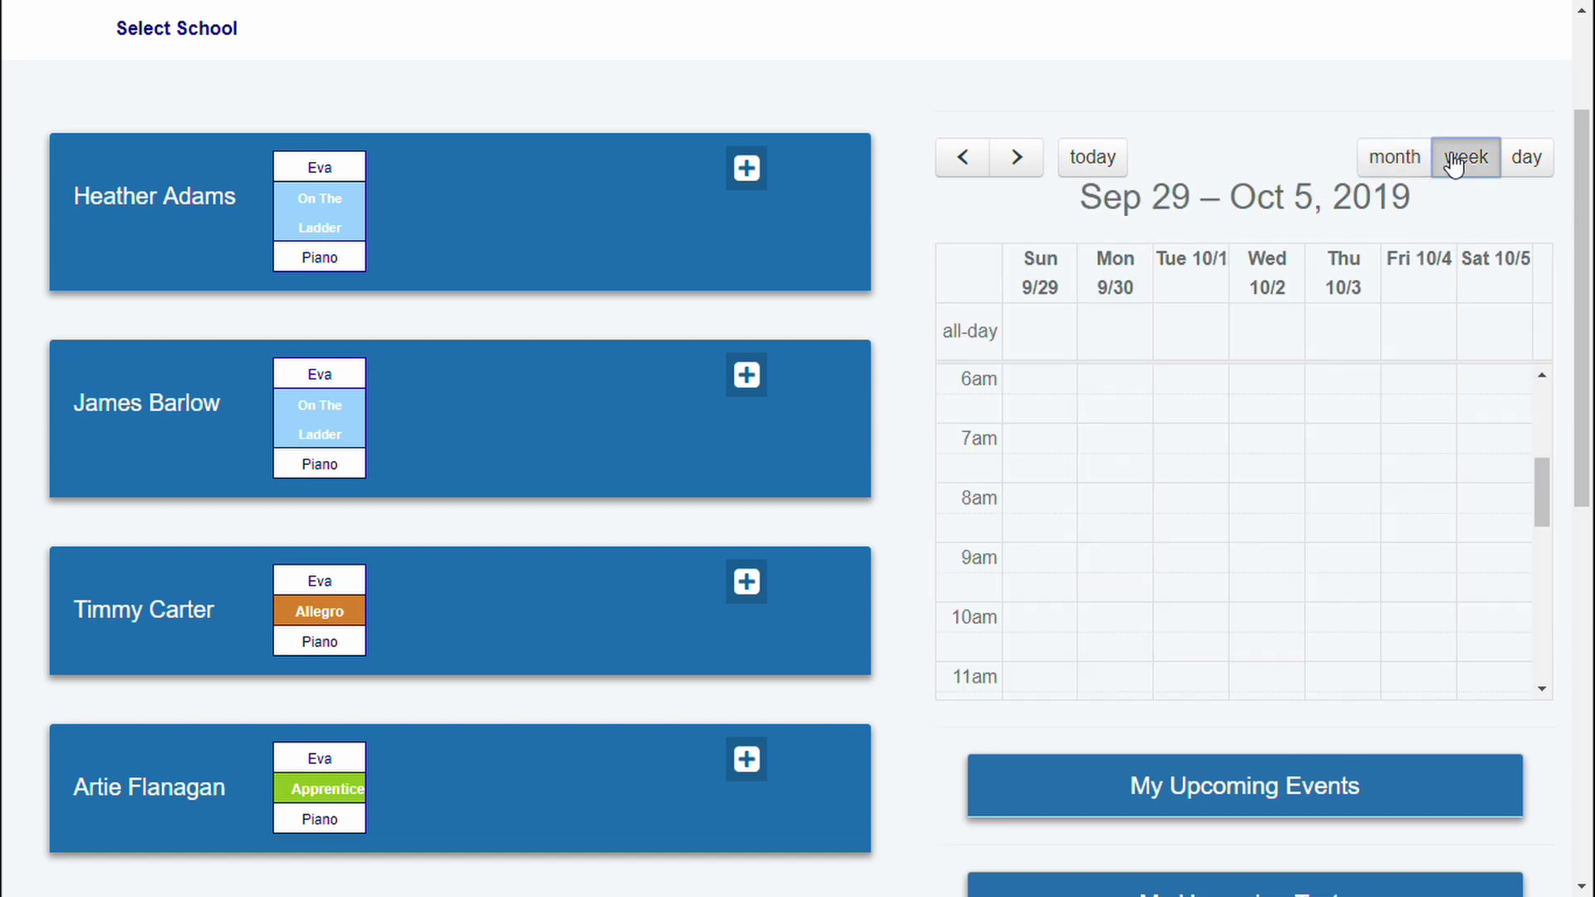
left_click(1523, 166)
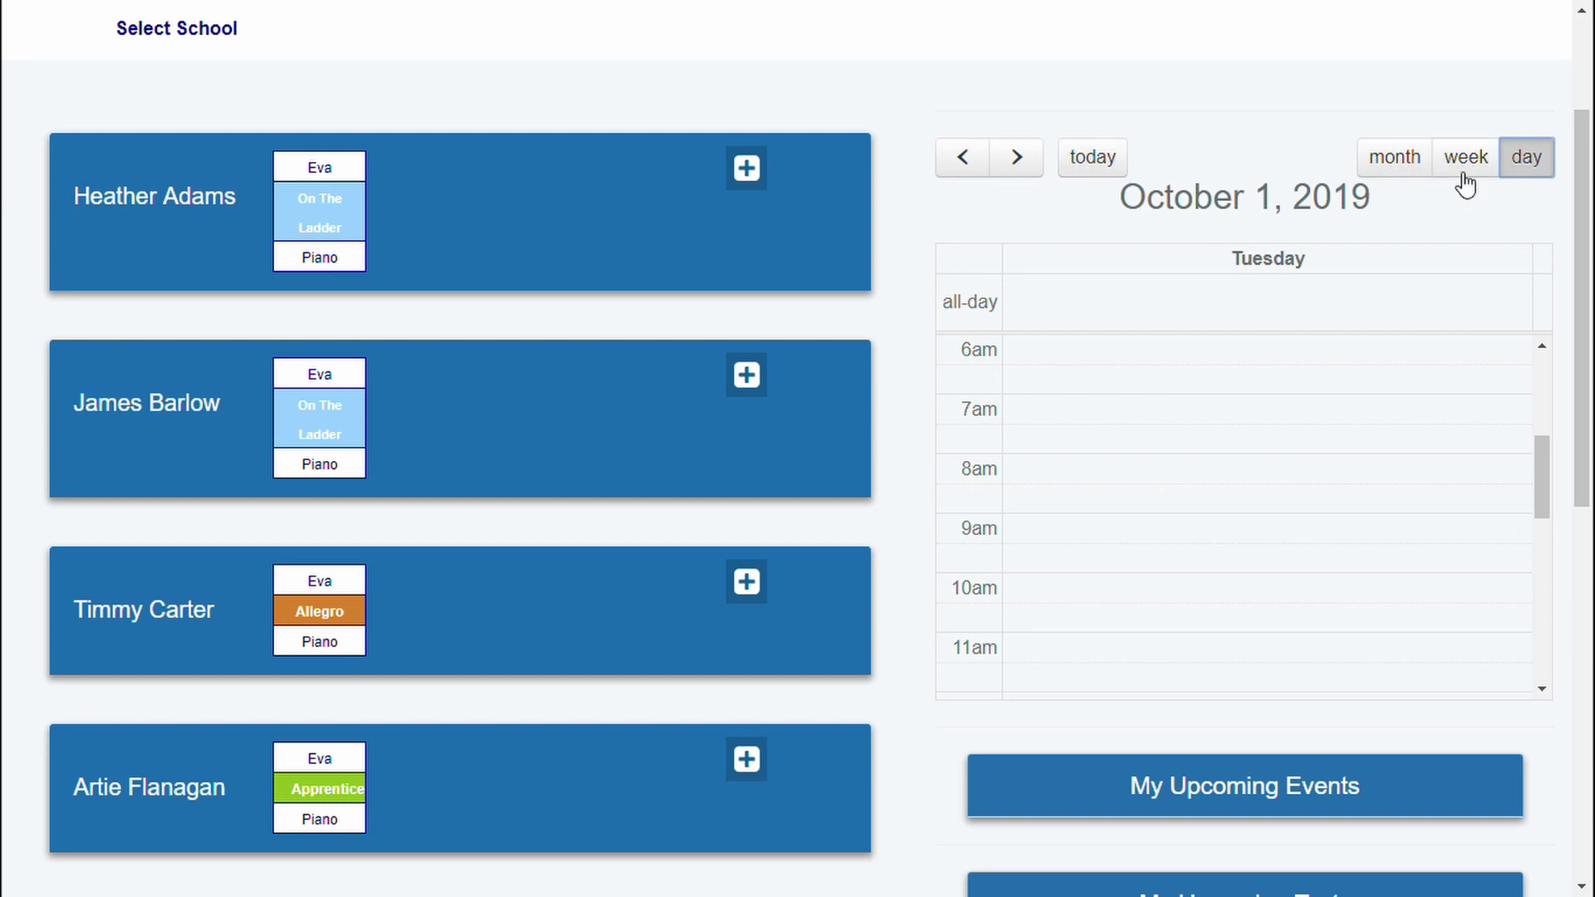
left_click(1394, 157)
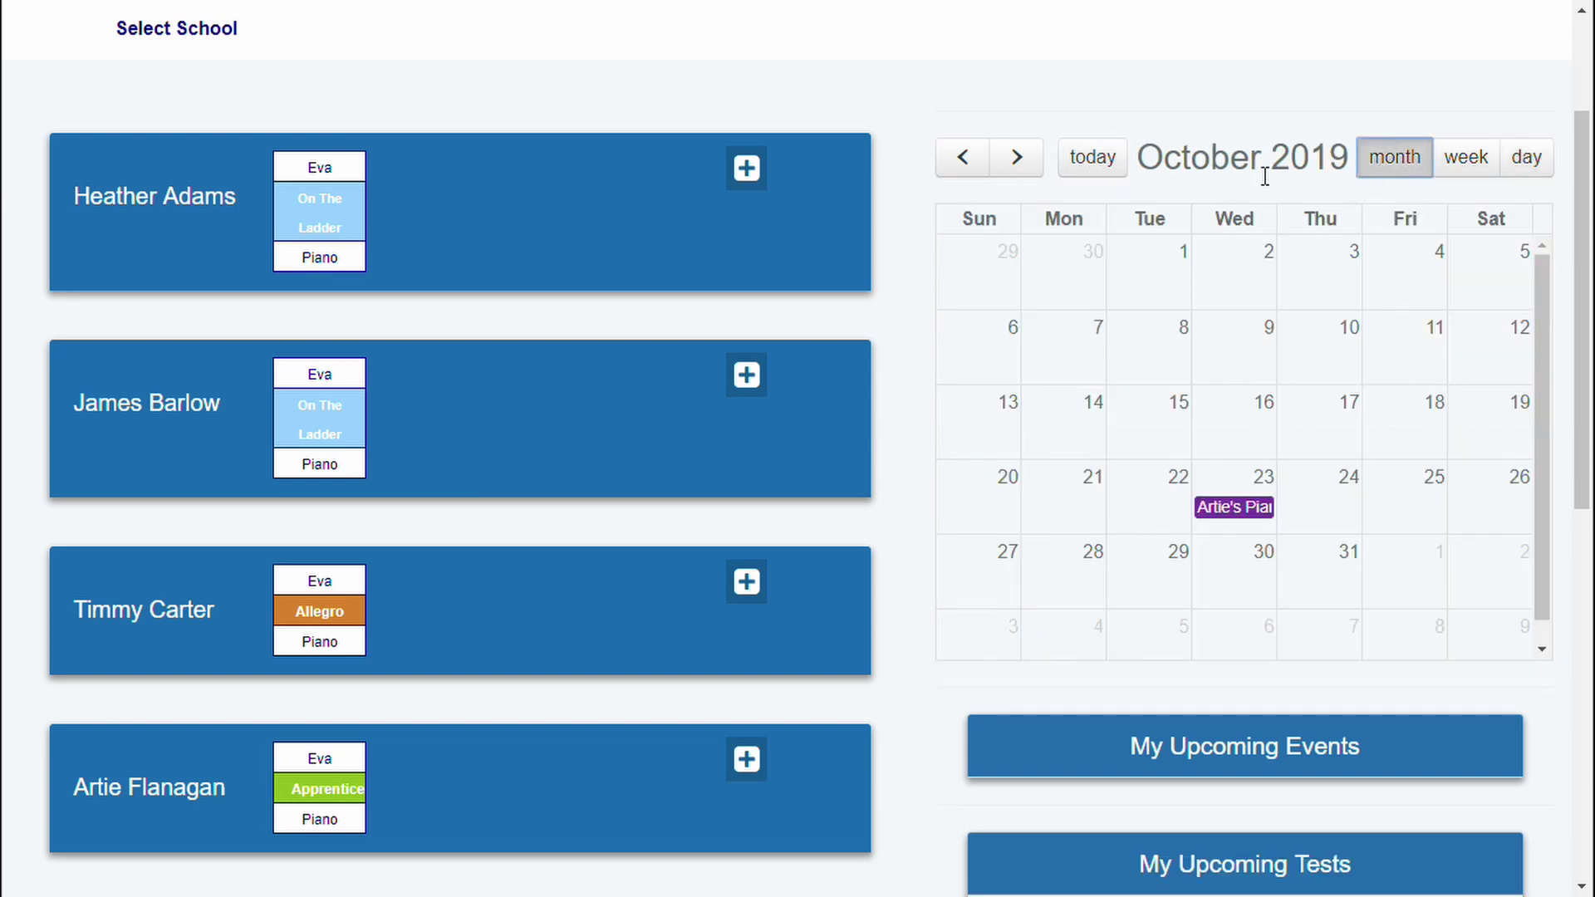
left_click(1088, 158)
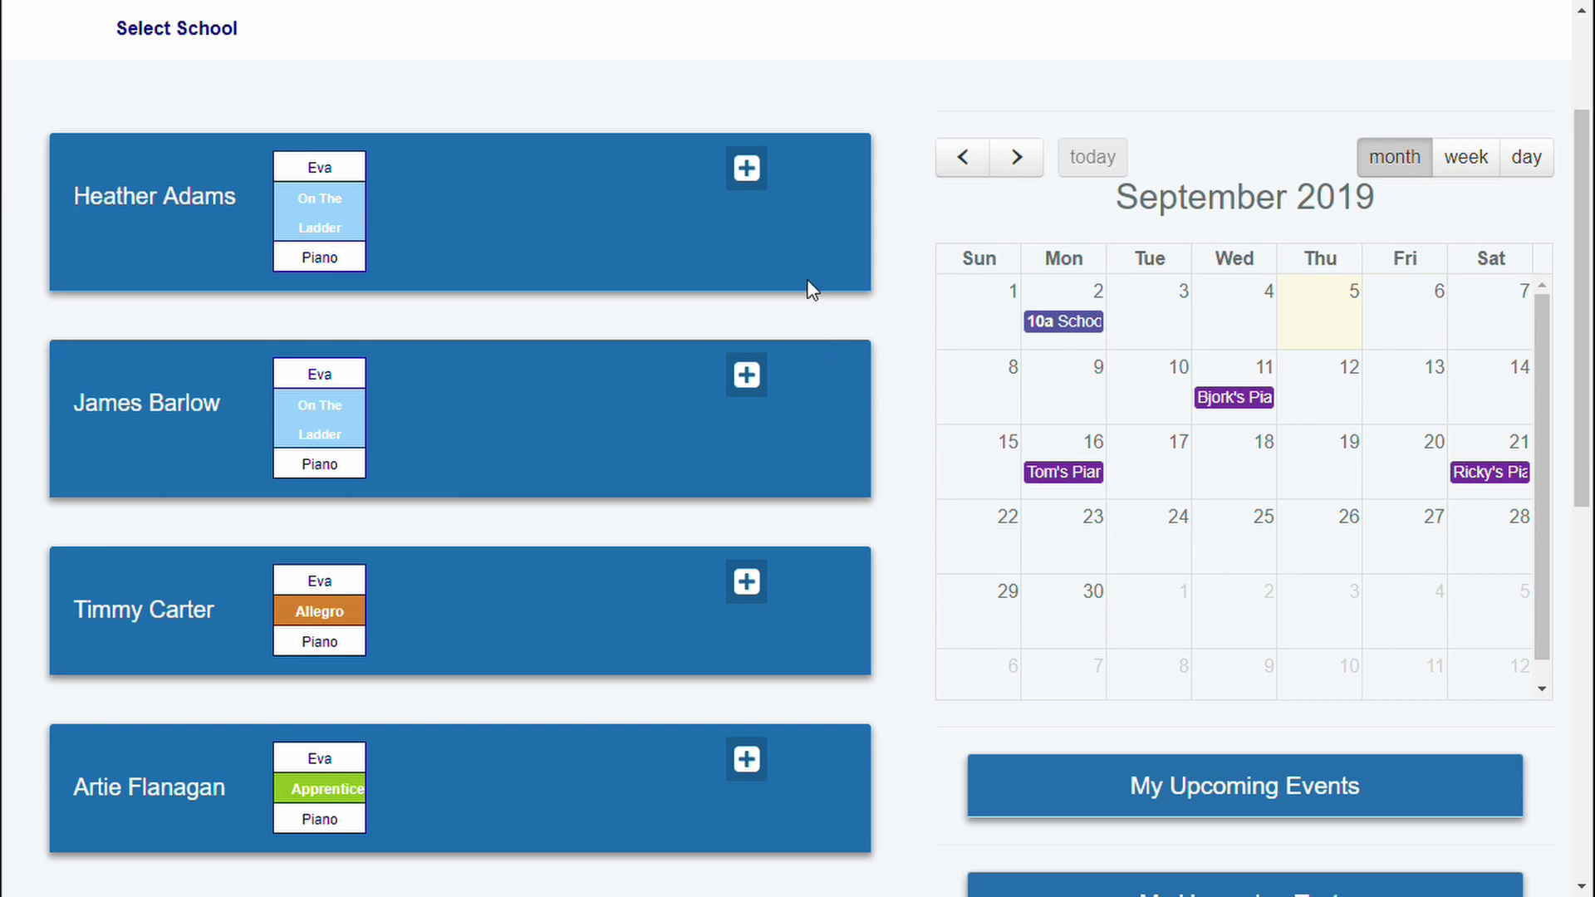
Open the school selection dialog and close it without switching schools
scroll(816, 270, "up", 3)
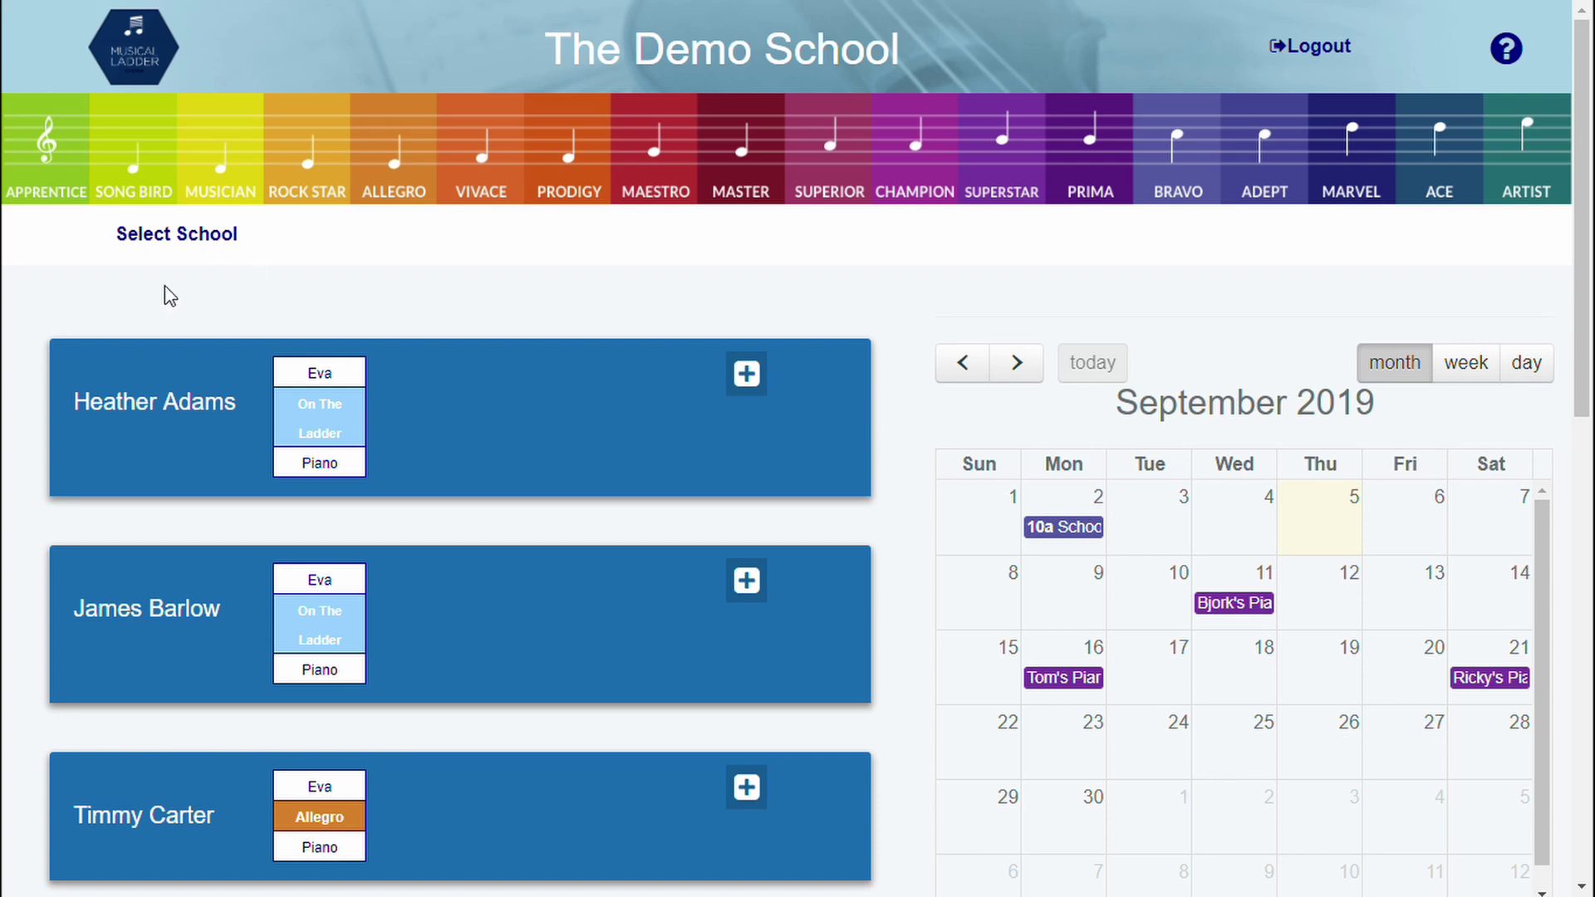
left_click(168, 241)
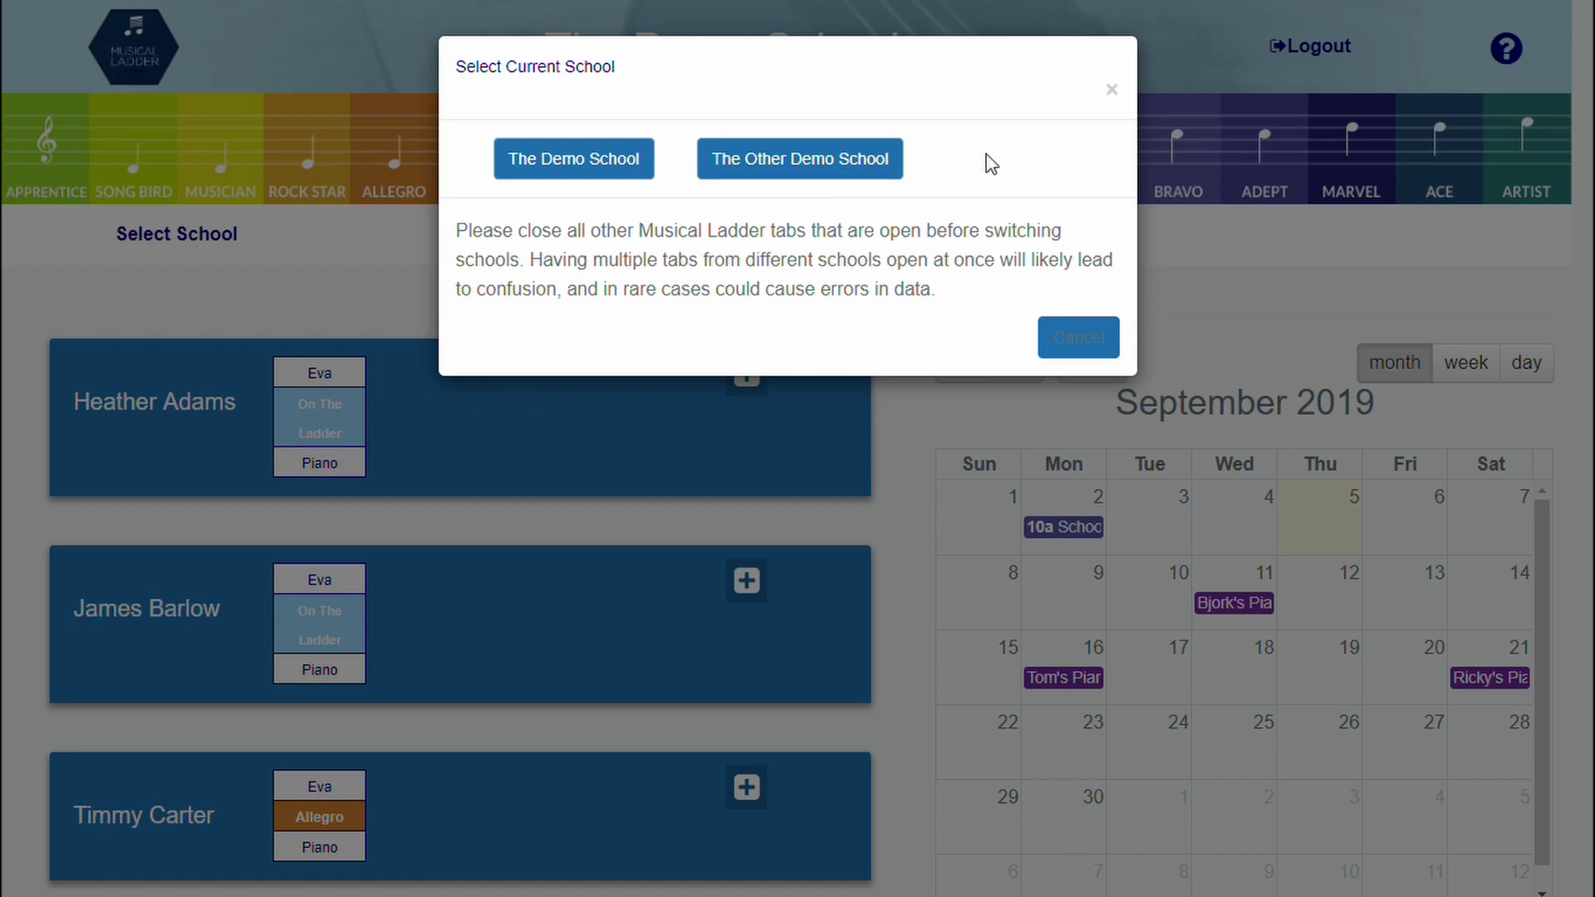
left_click(1110, 90)
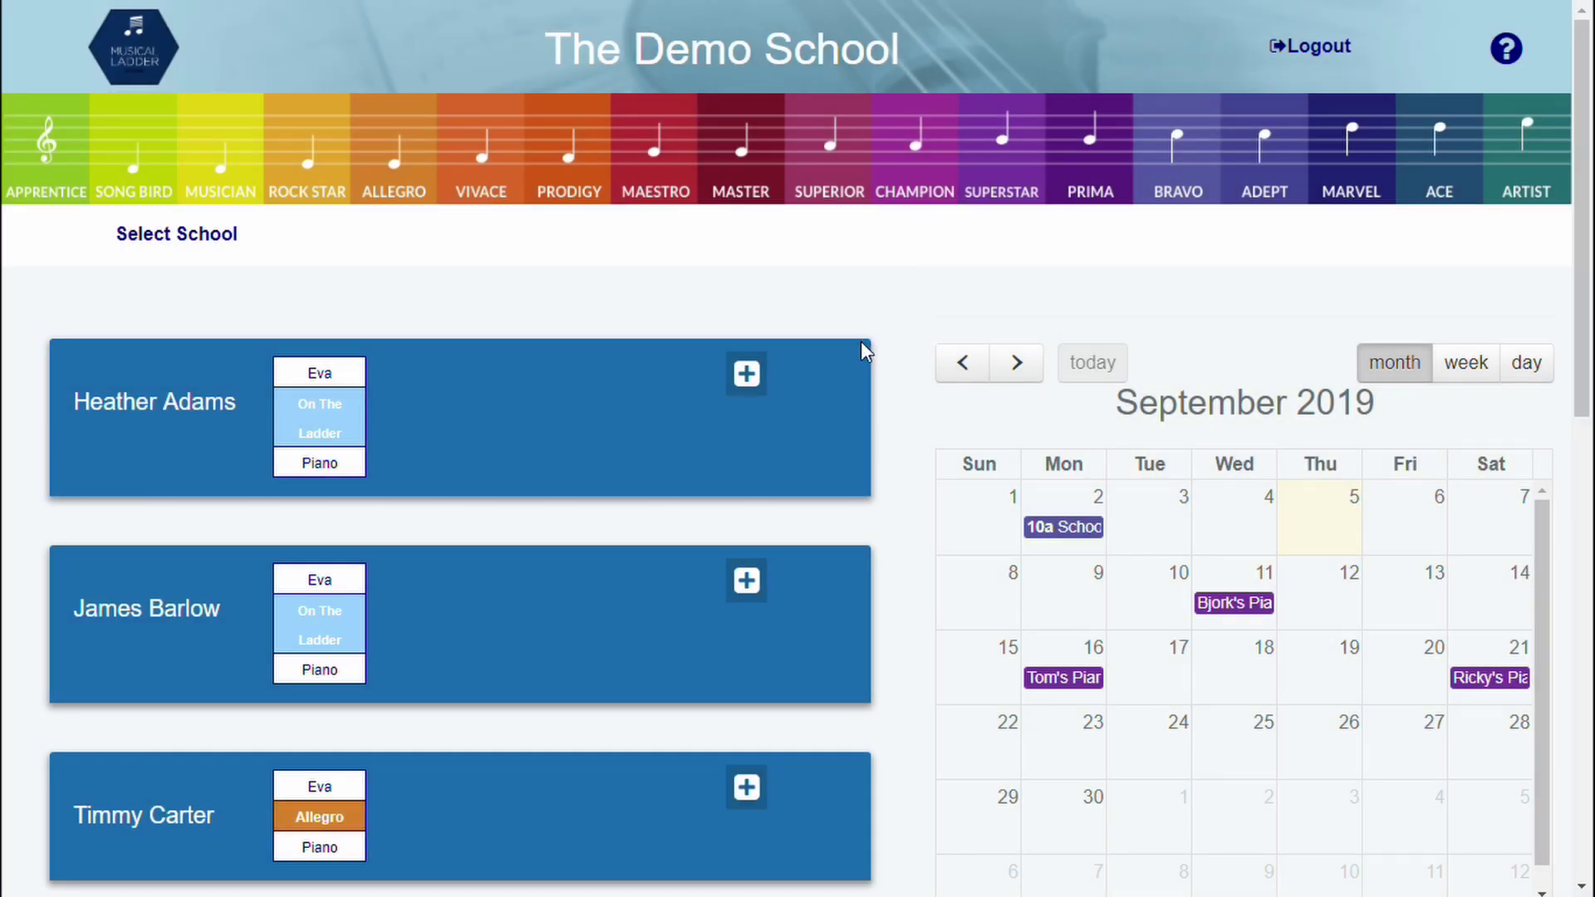
Review the upcoming and unscheduled tests lists, comparing them with the calendar entries and the student cards
scroll(861, 342, "down", 4)
scroll(858, 339, "down", 5)
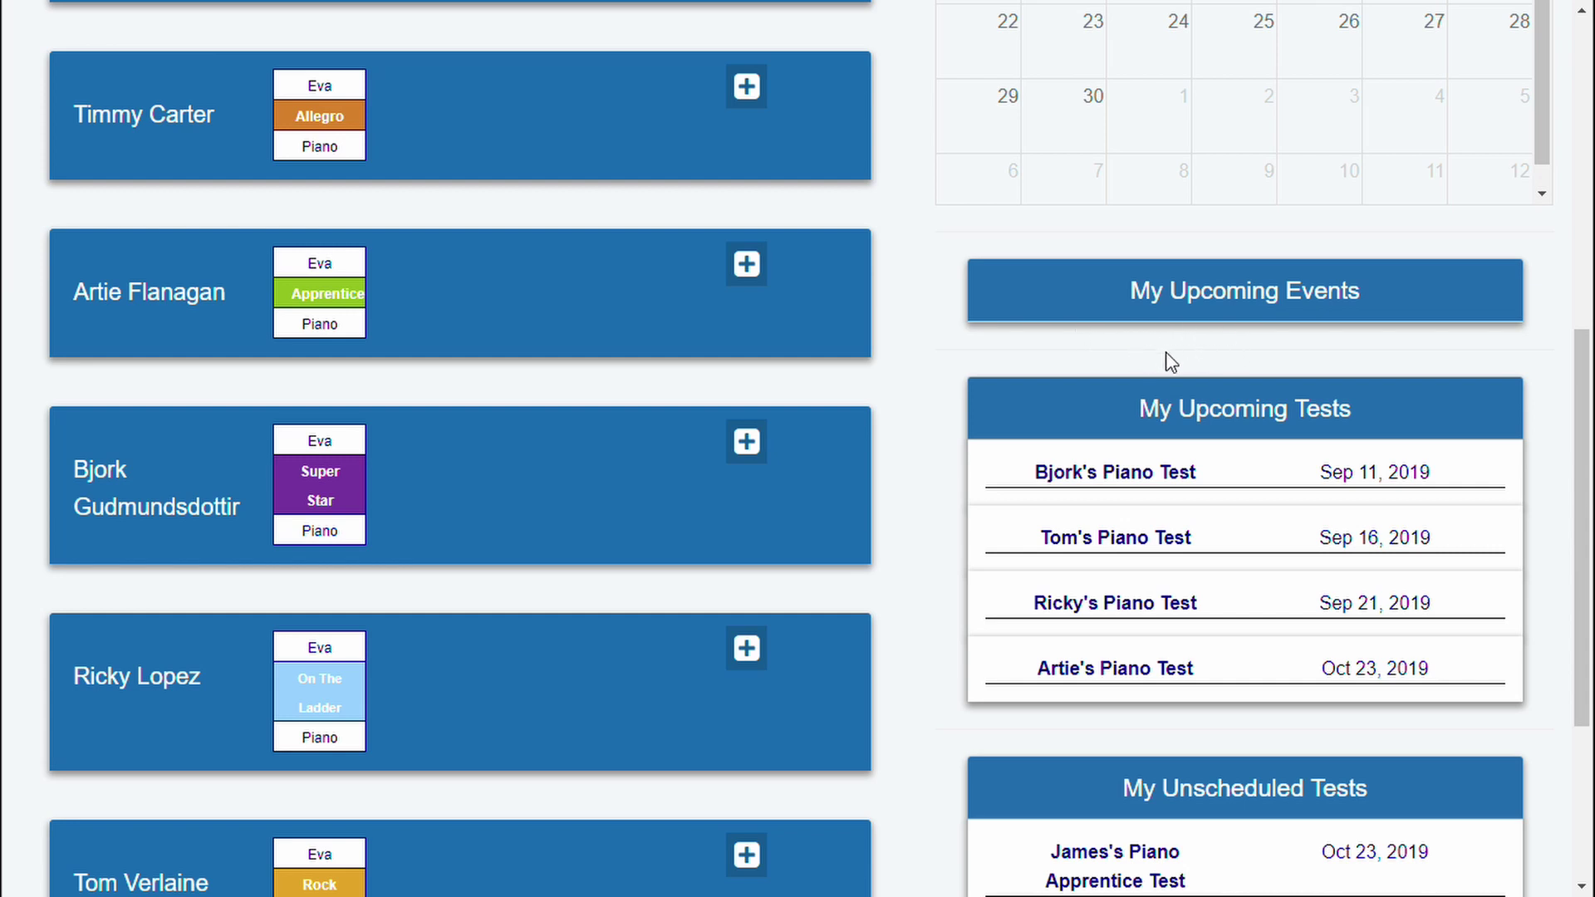
scroll(959, 409, "down", 2)
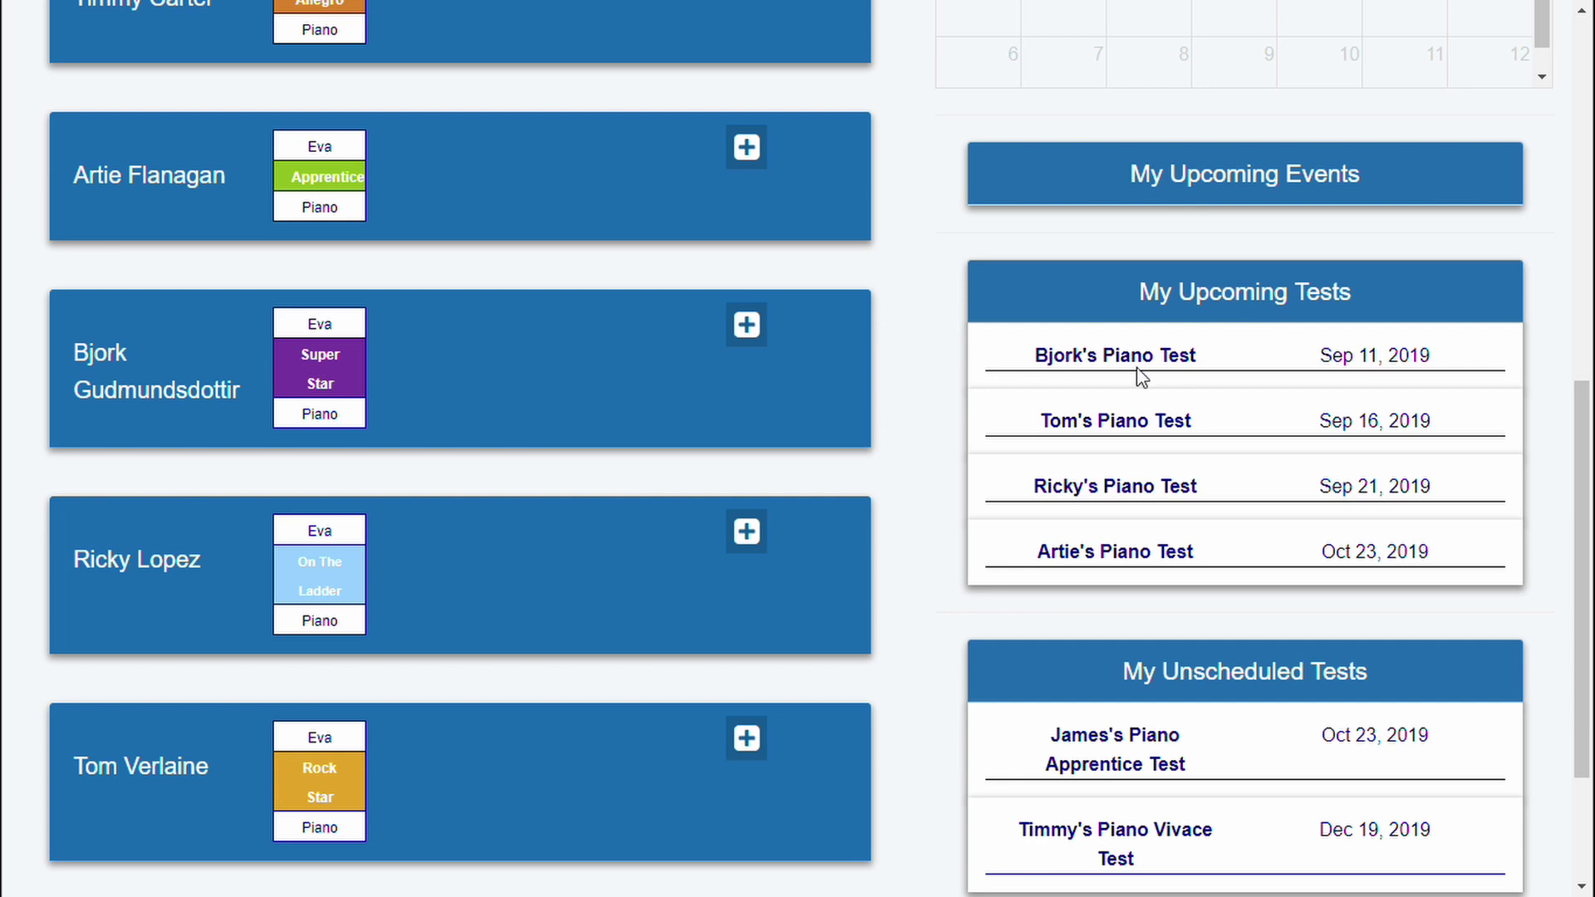
scroll(1022, 363, "up", 4)
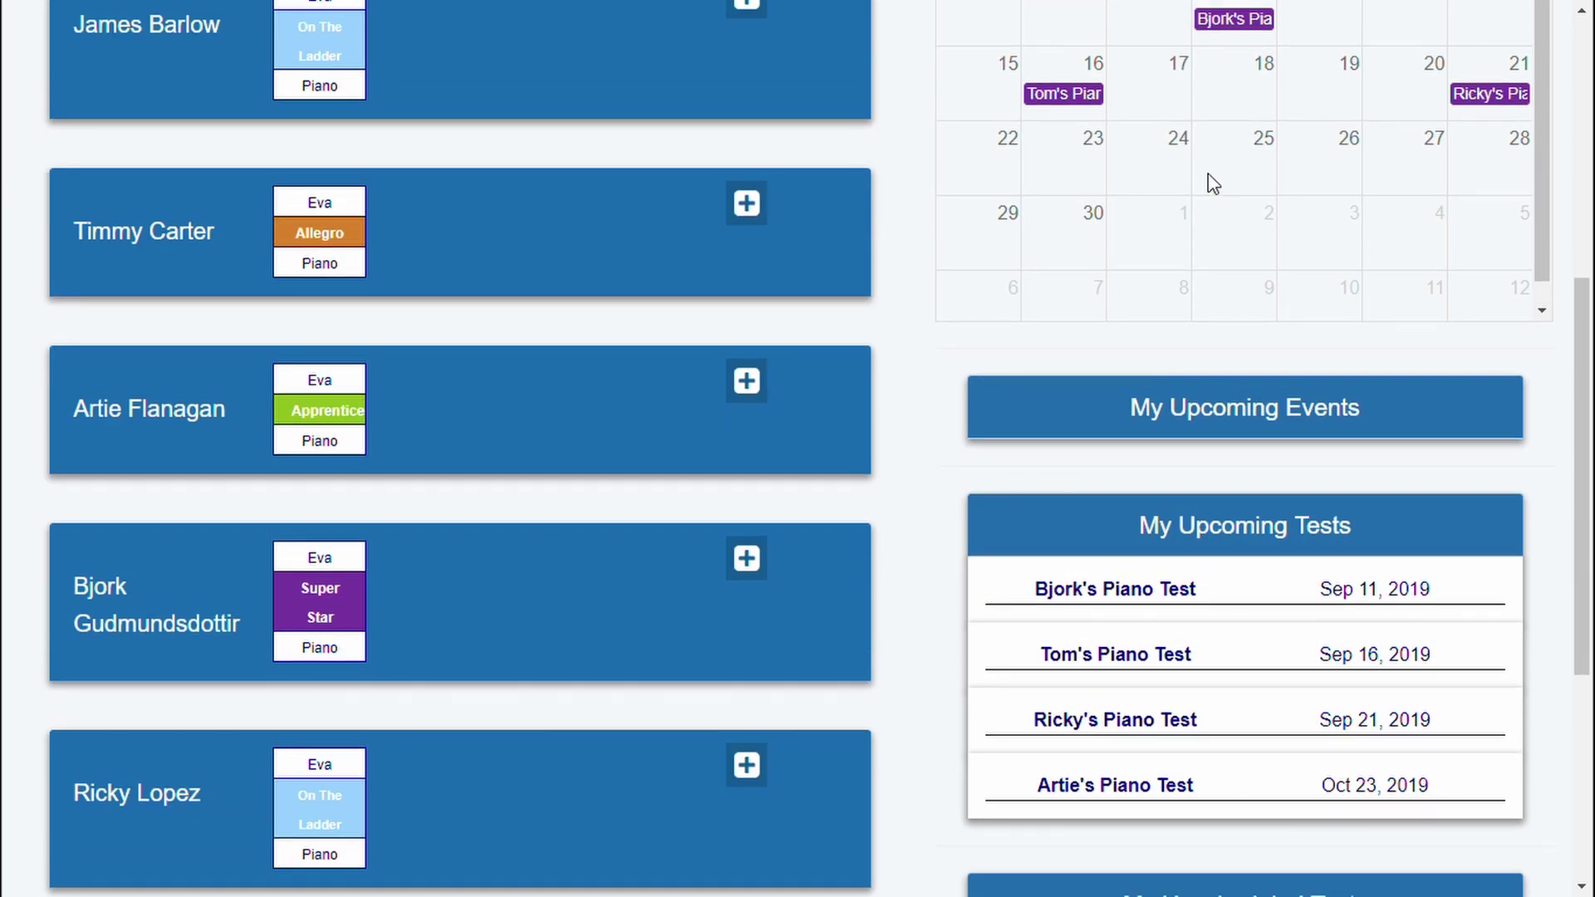
scroll(1188, 183, "up", 2)
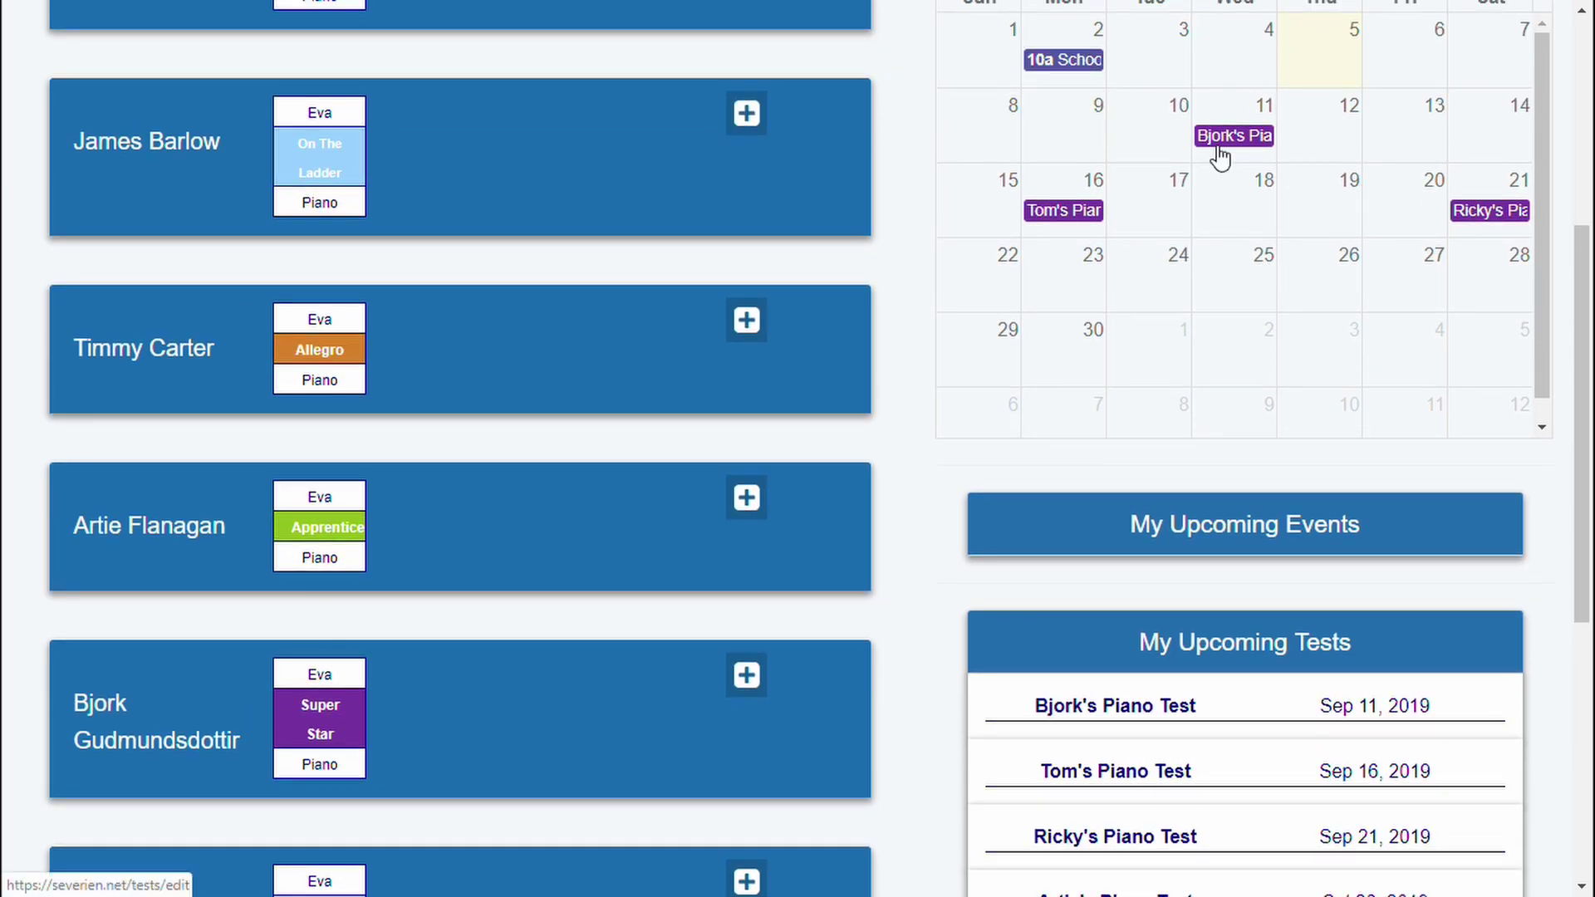
scroll(1178, 456, "down", 2)
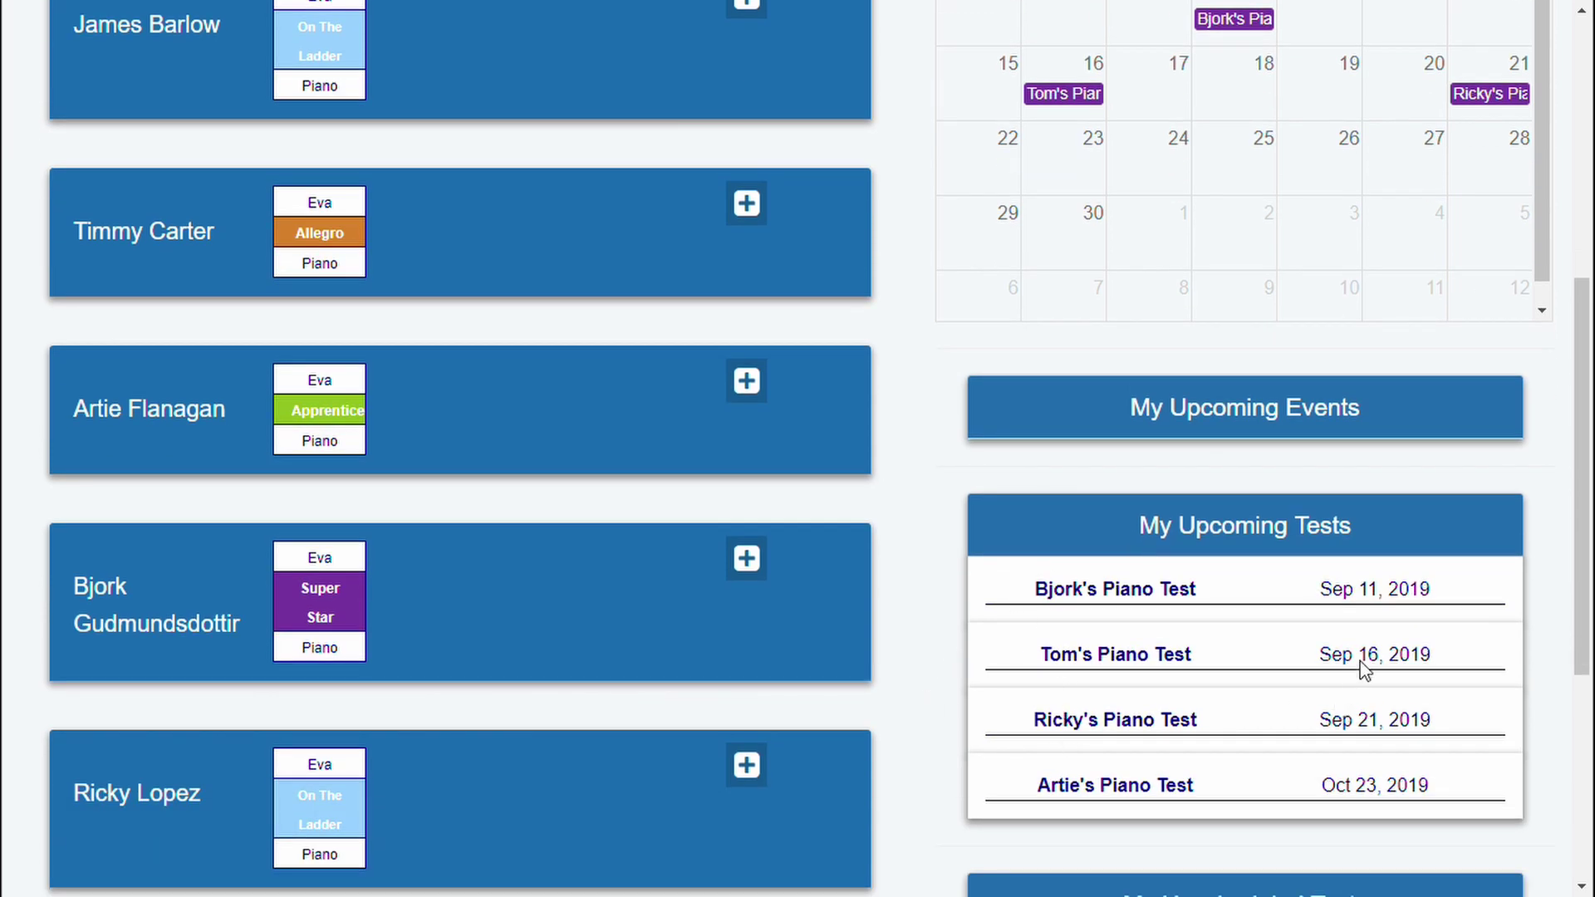
scroll(1376, 565, "down", 2)
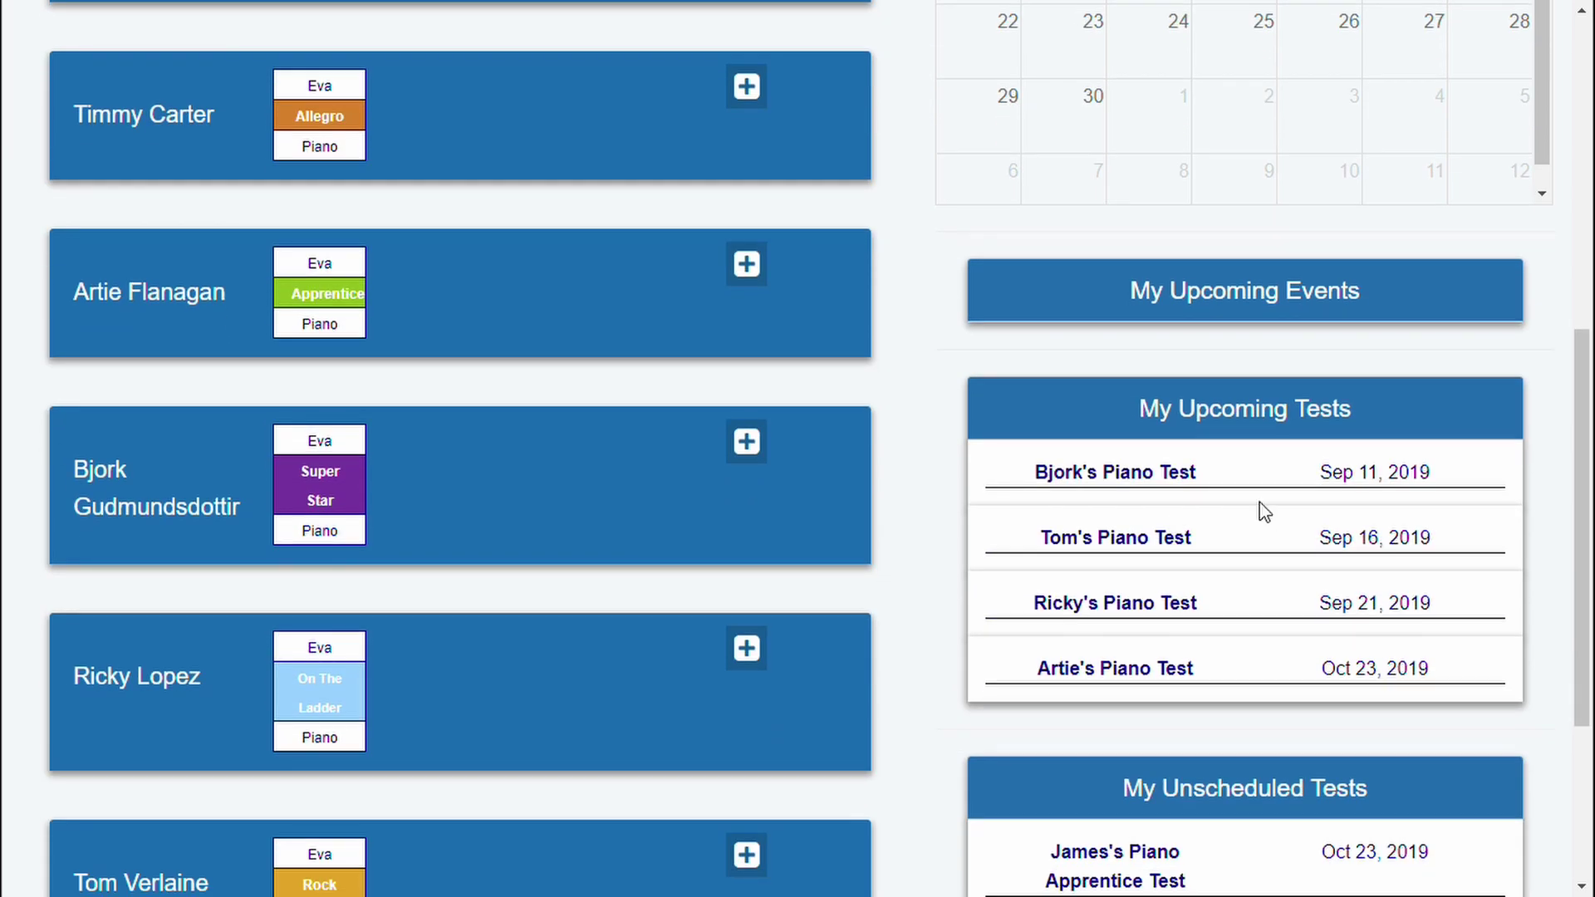
scroll(1240, 581, "down", 3)
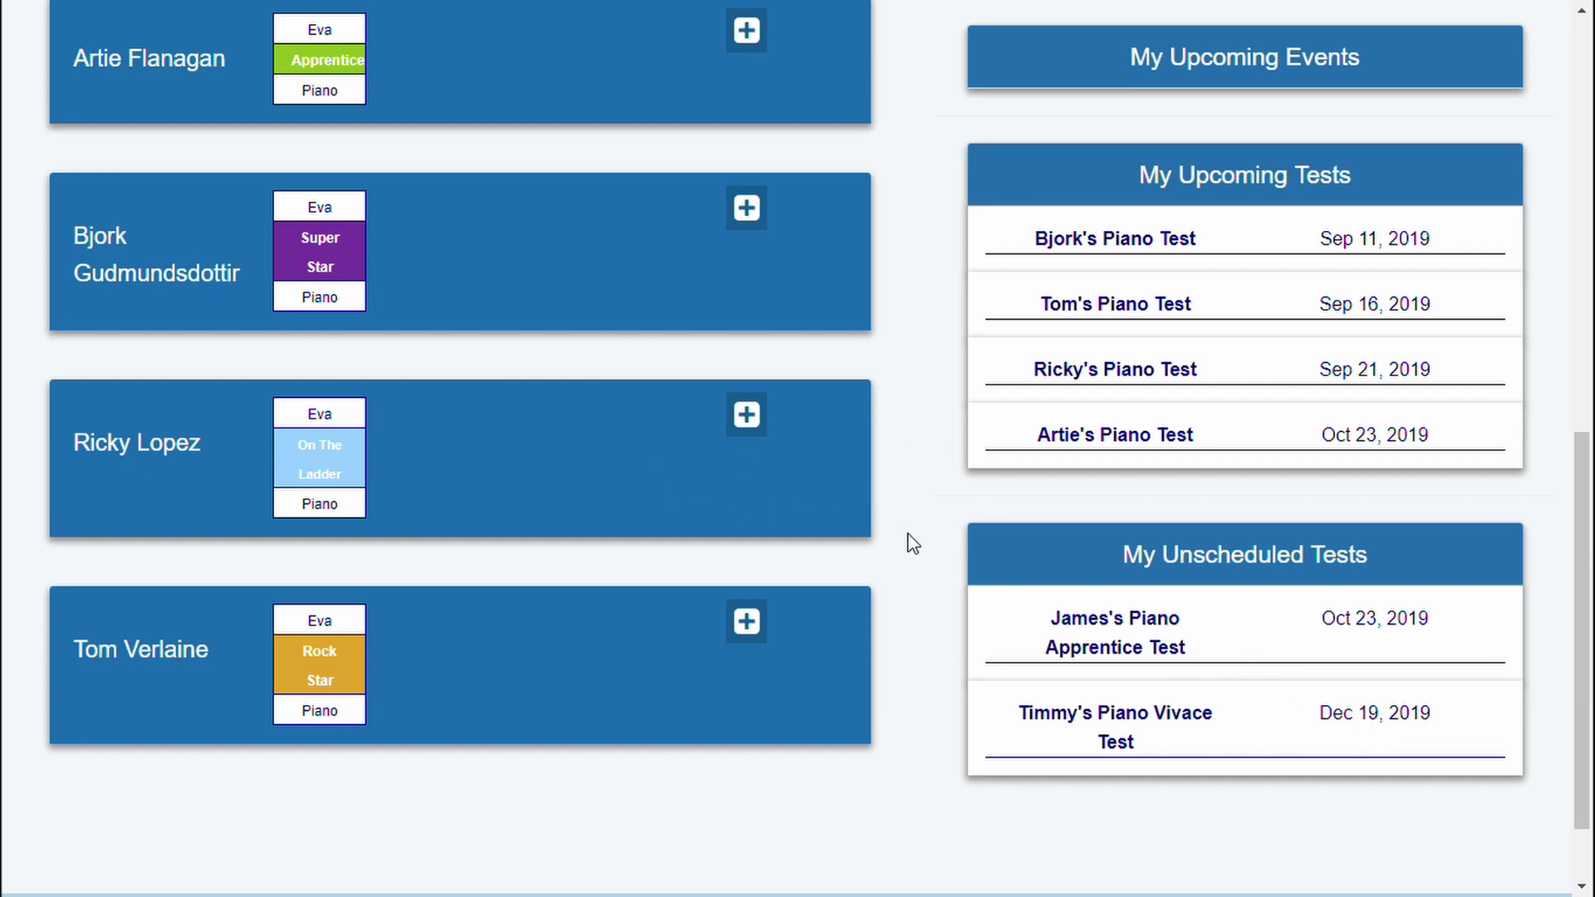
scroll(912, 541, "up", 4)
scroll(859, 501, "up", 7)
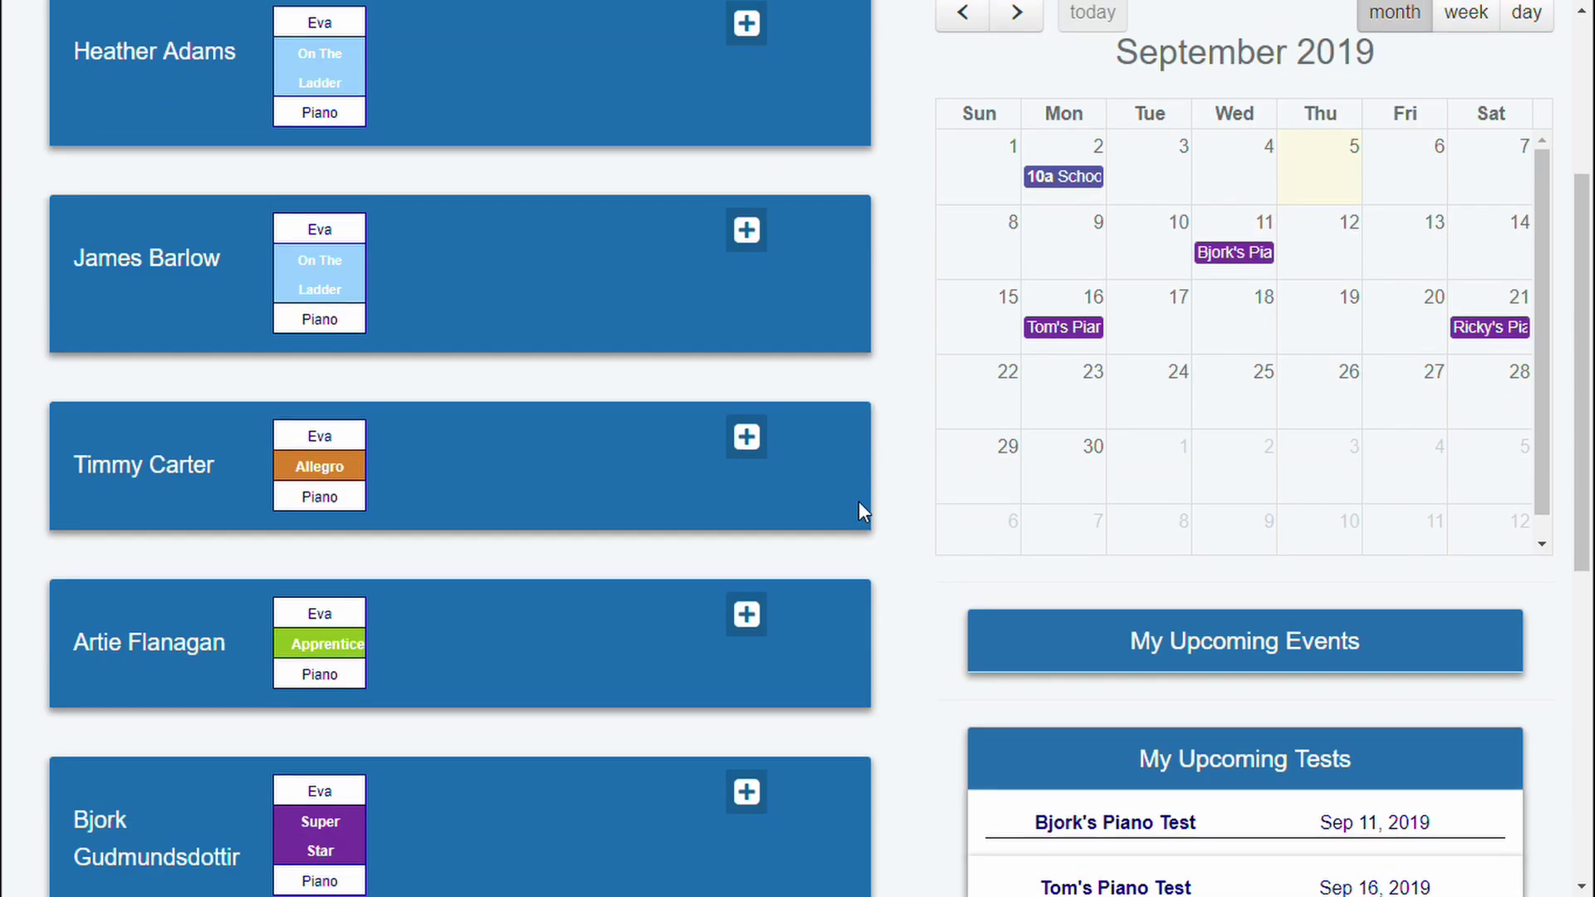
scroll(857, 499, "down", 3)
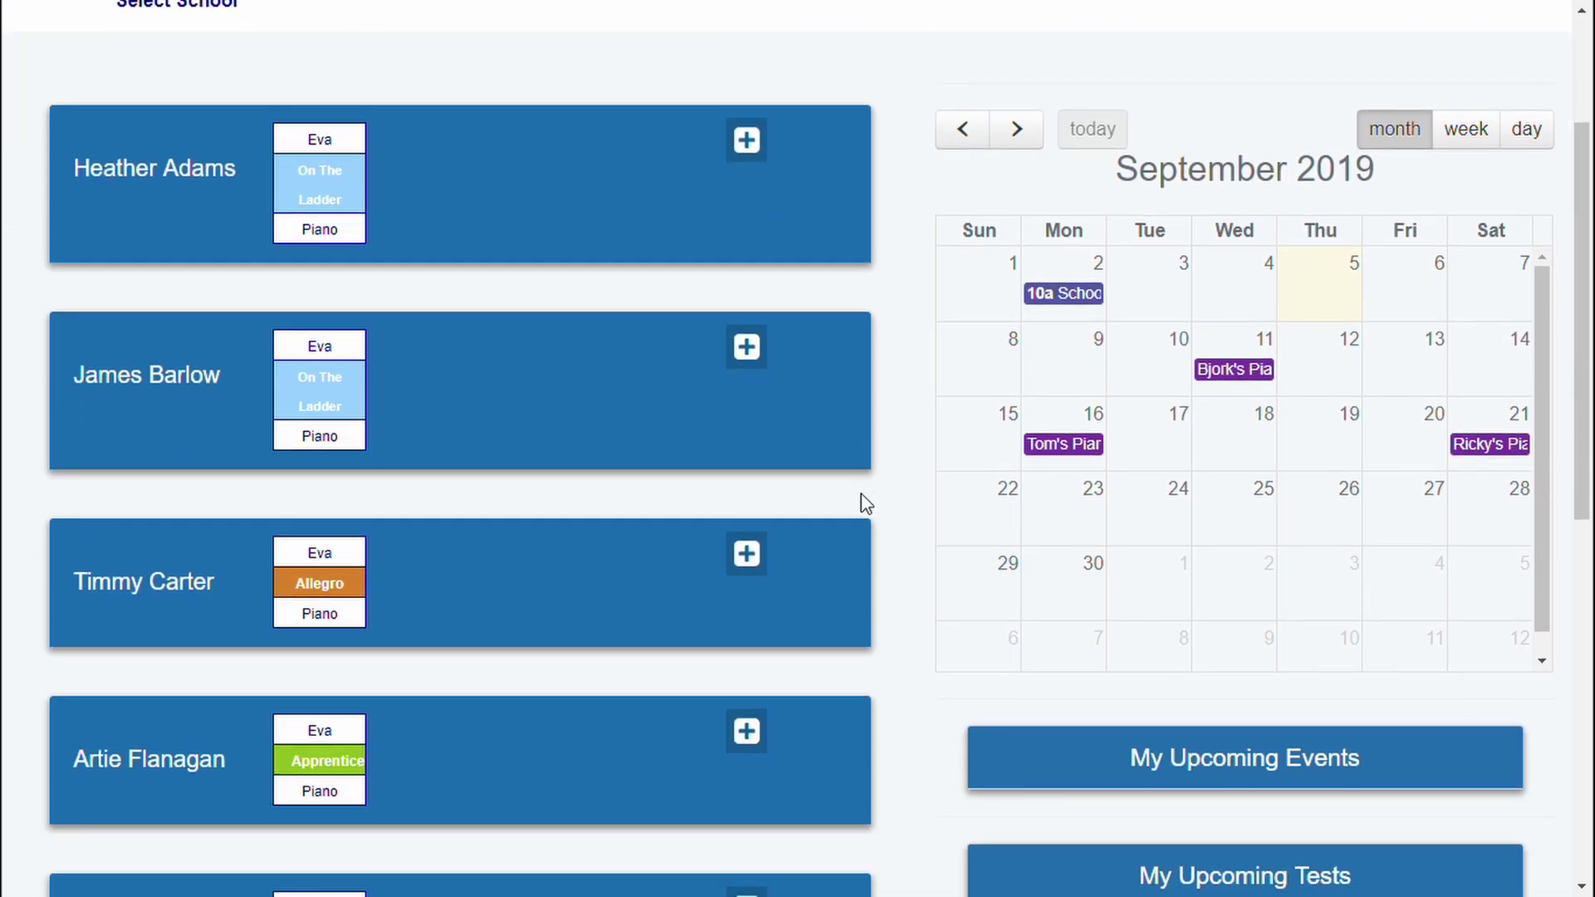
scroll(861, 499, "down", 7)
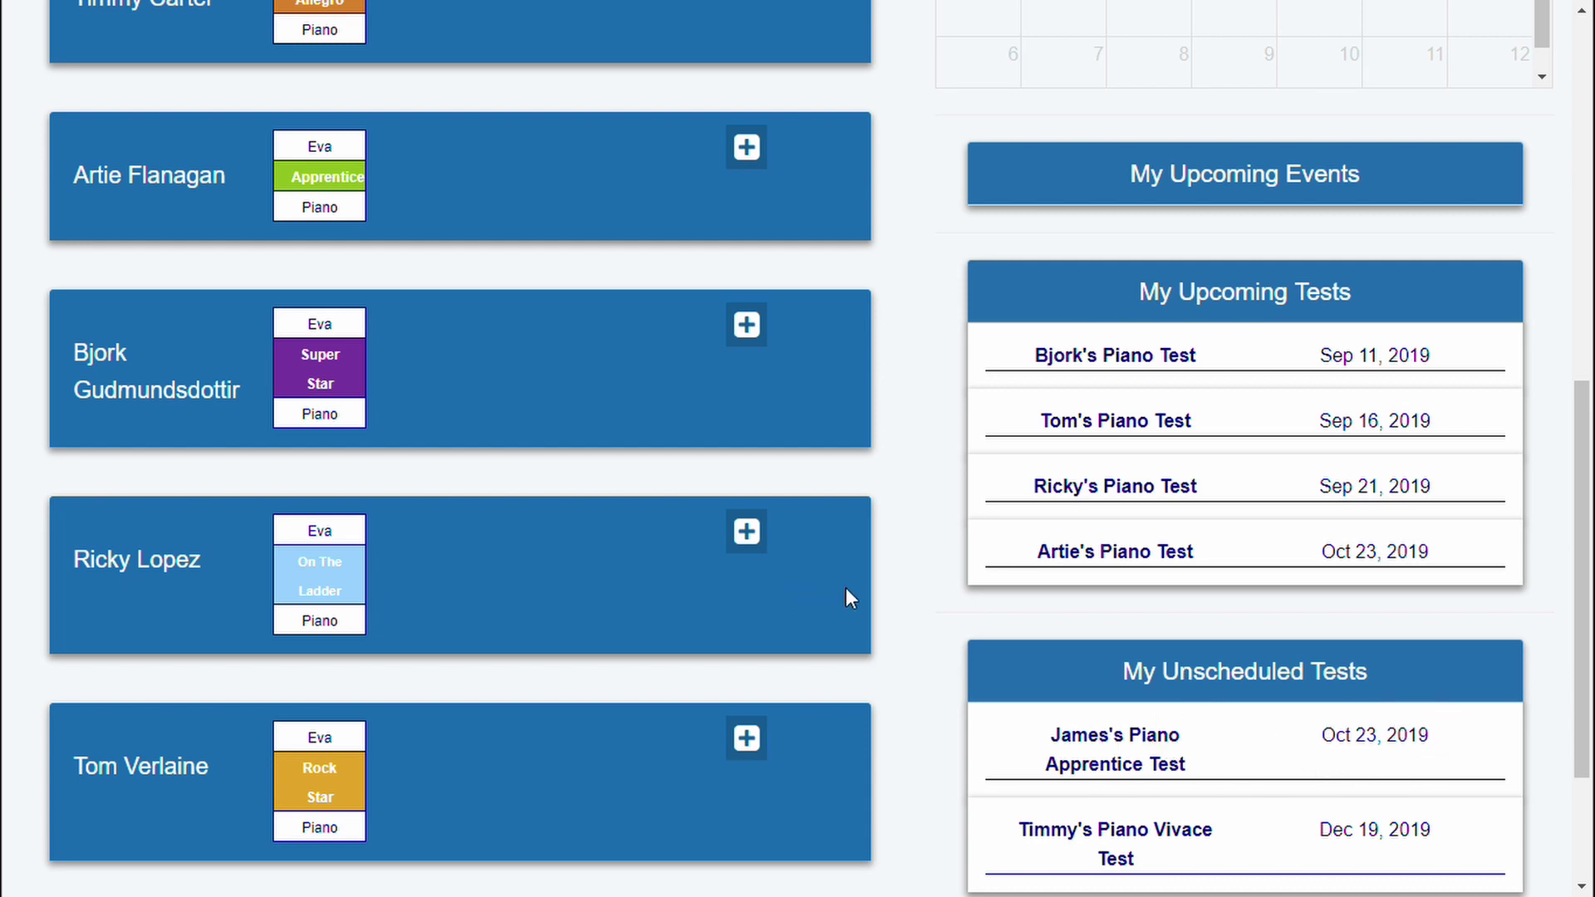
Submit a Piano note for the second student: "Notes are a great thing! You can send notes to students and parents to keep them engaged and practicing!"
scroll(864, 597, "up", 1)
scroll(887, 606, "up", 4)
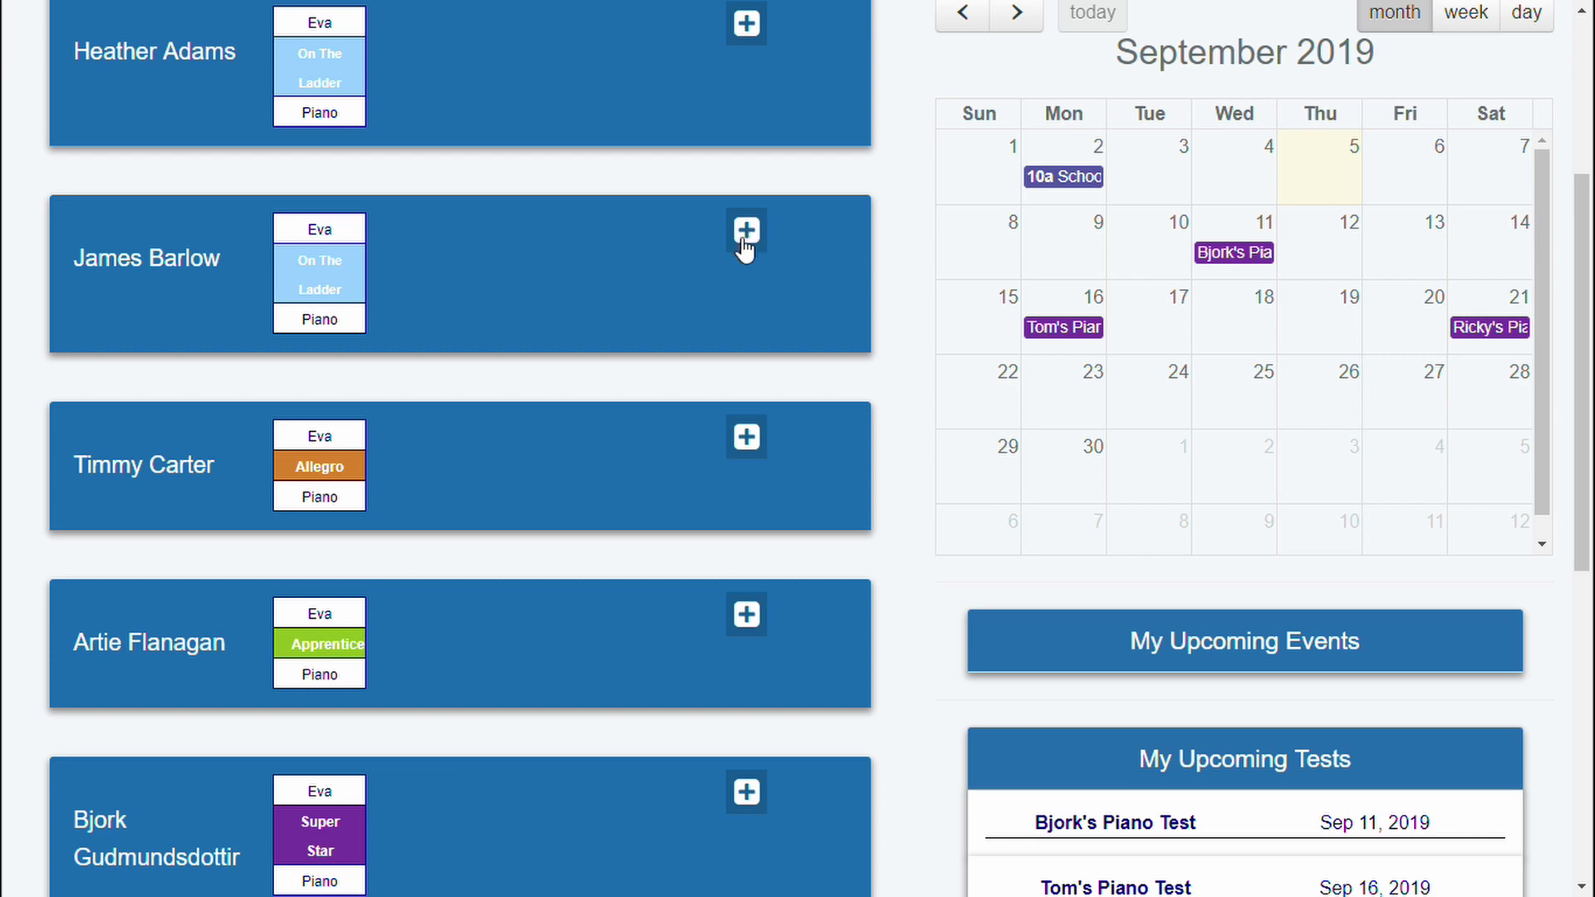
left_click(746, 241)
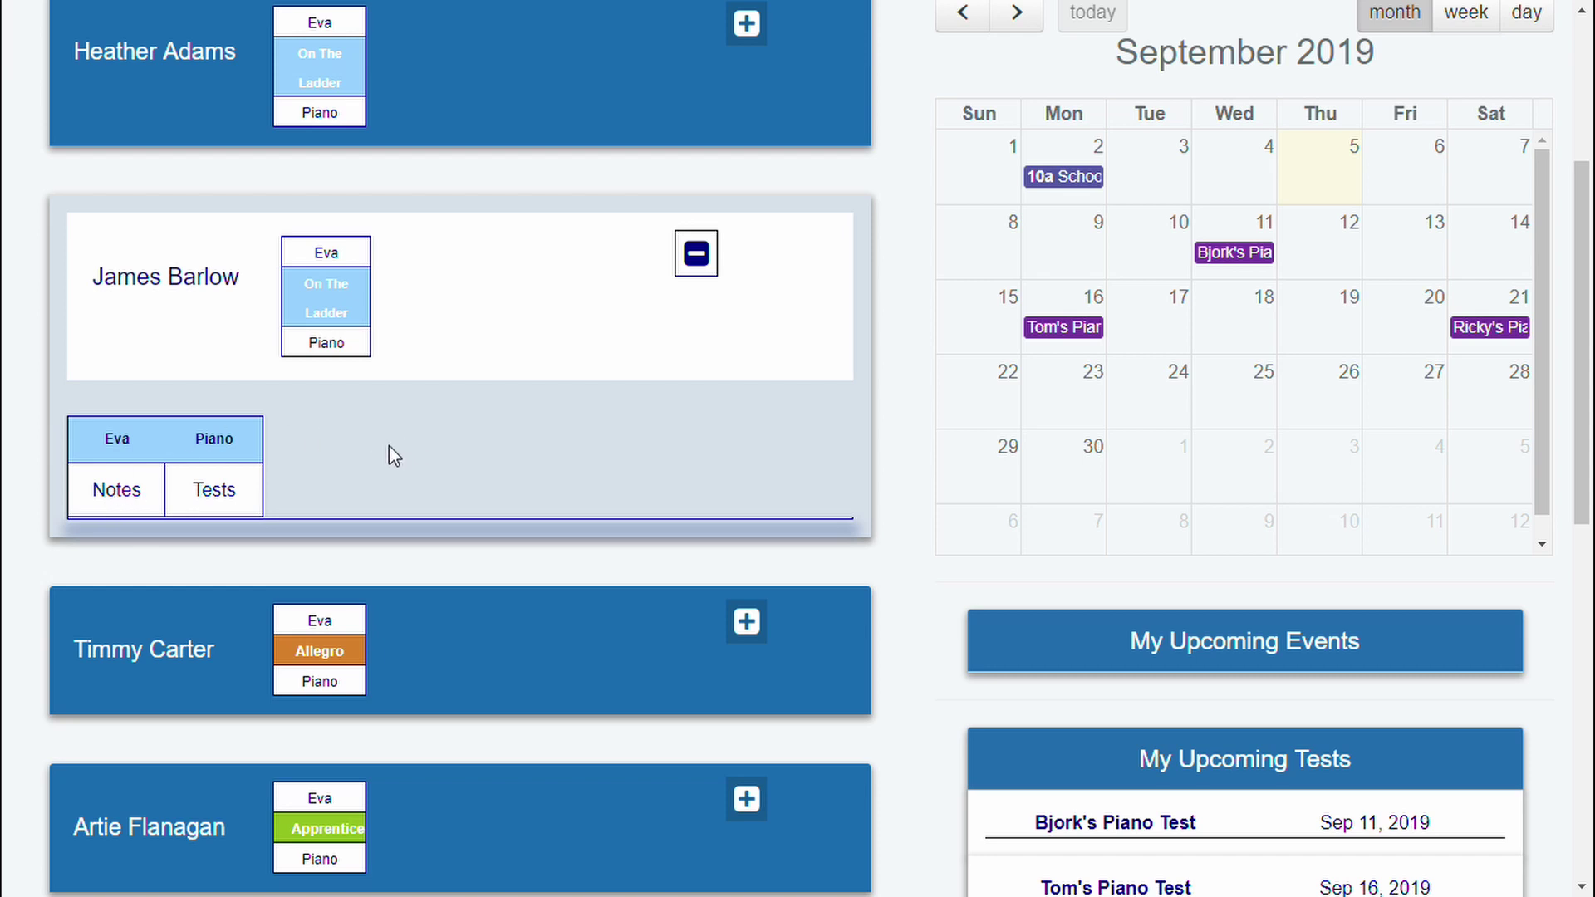
left_click(107, 499)
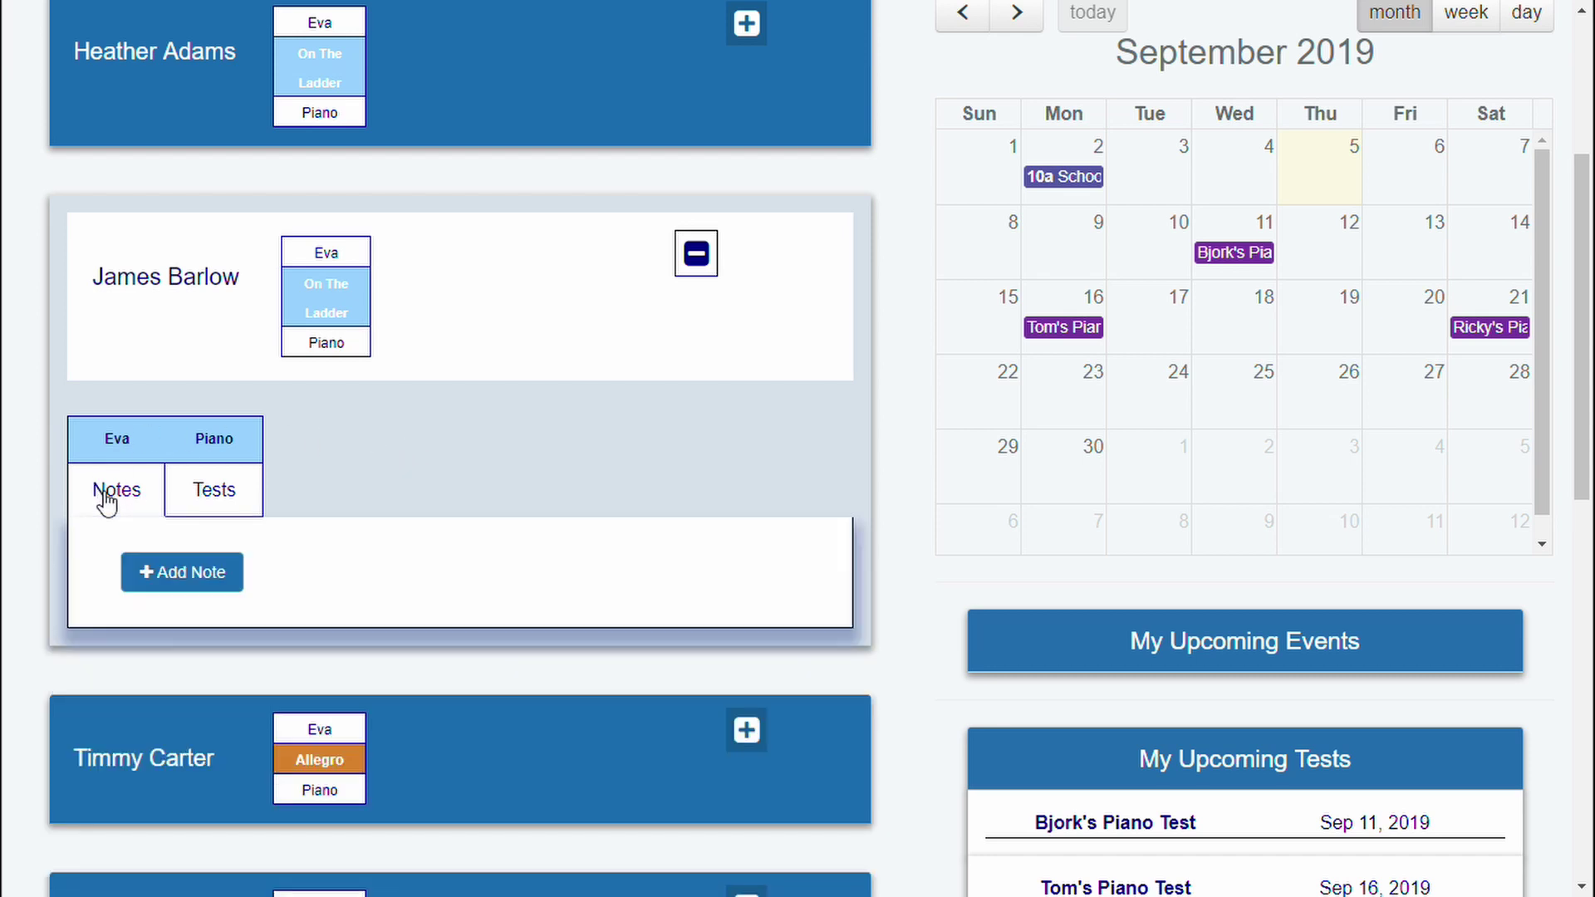
left_click(191, 581)
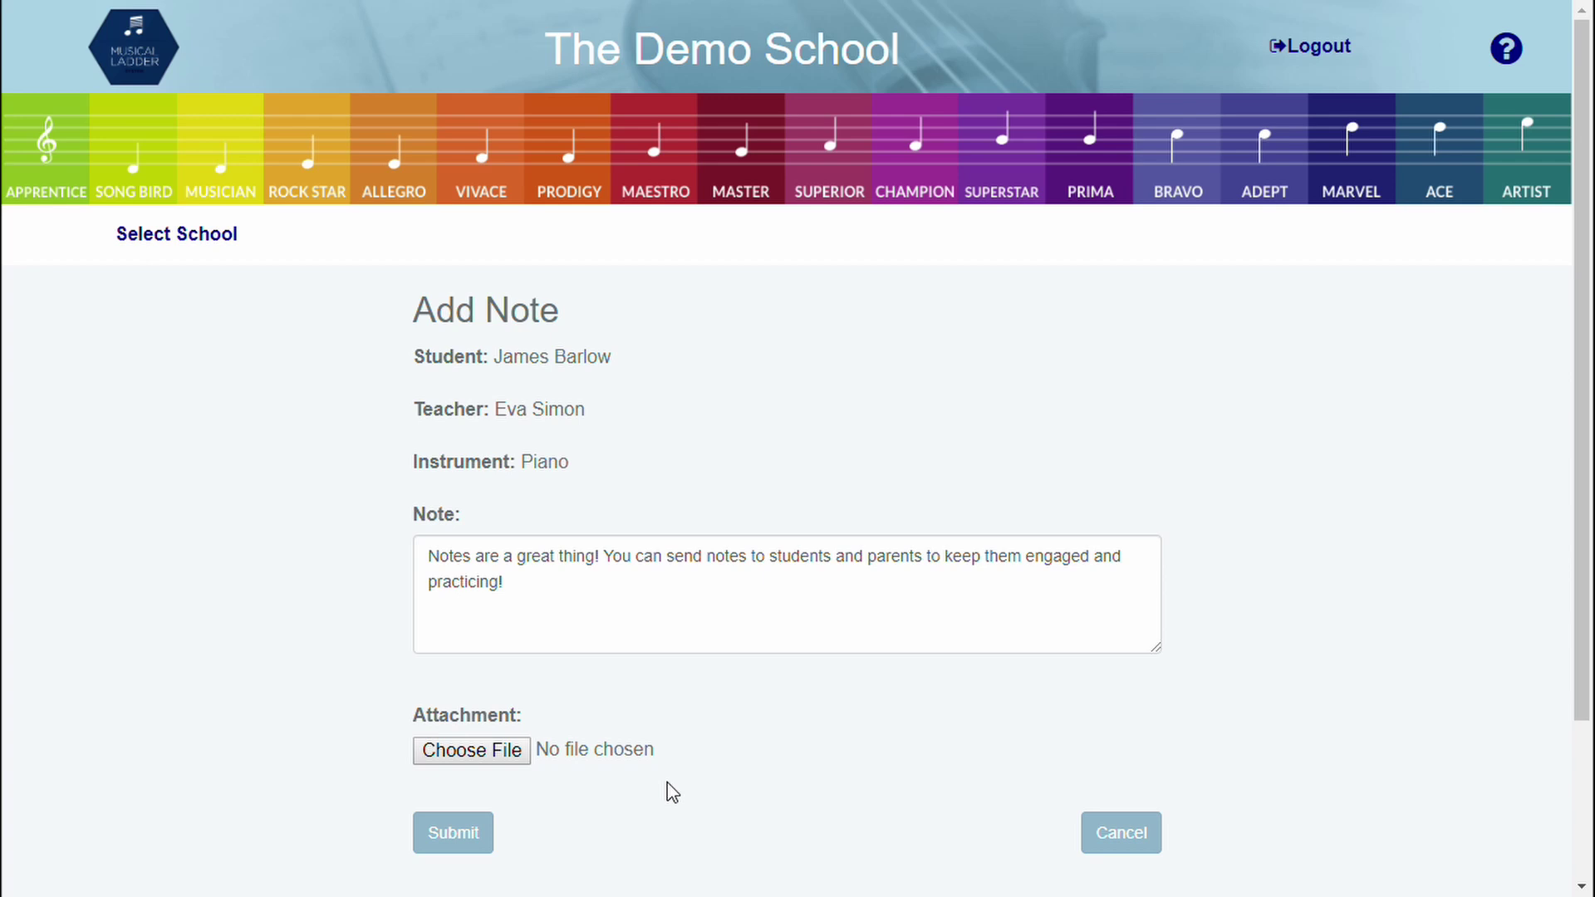
left_click(449, 839)
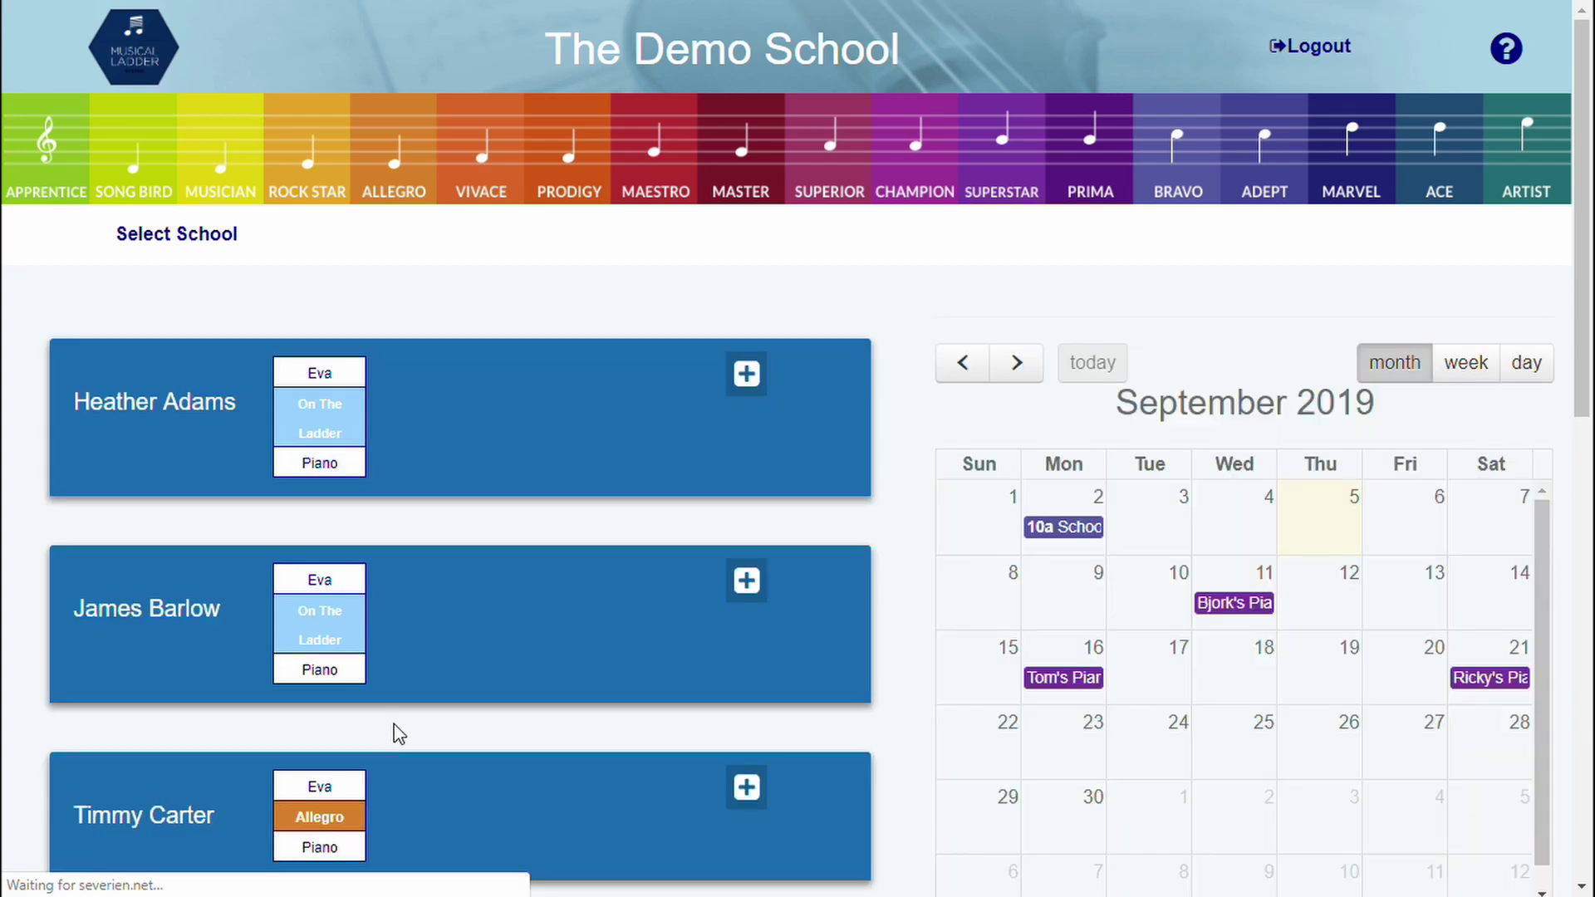
Display the second student's saved piano notes and check the unscheduled tests list
left_click(747, 582)
scroll(698, 709, "down", 1)
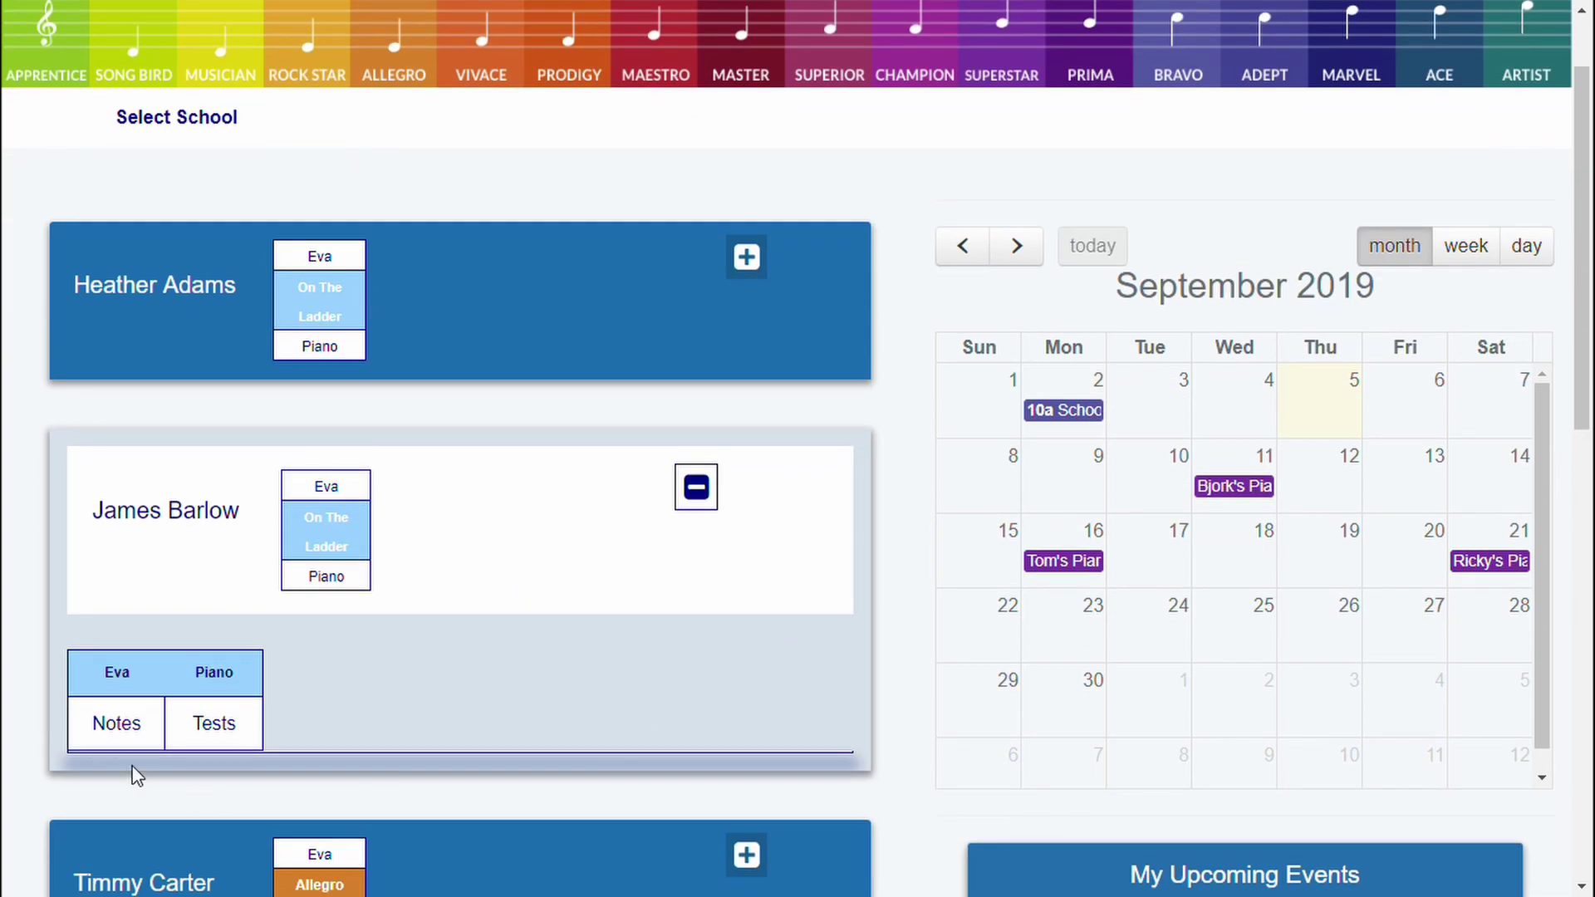
left_click(96, 727)
scroll(382, 745, "down", 1)
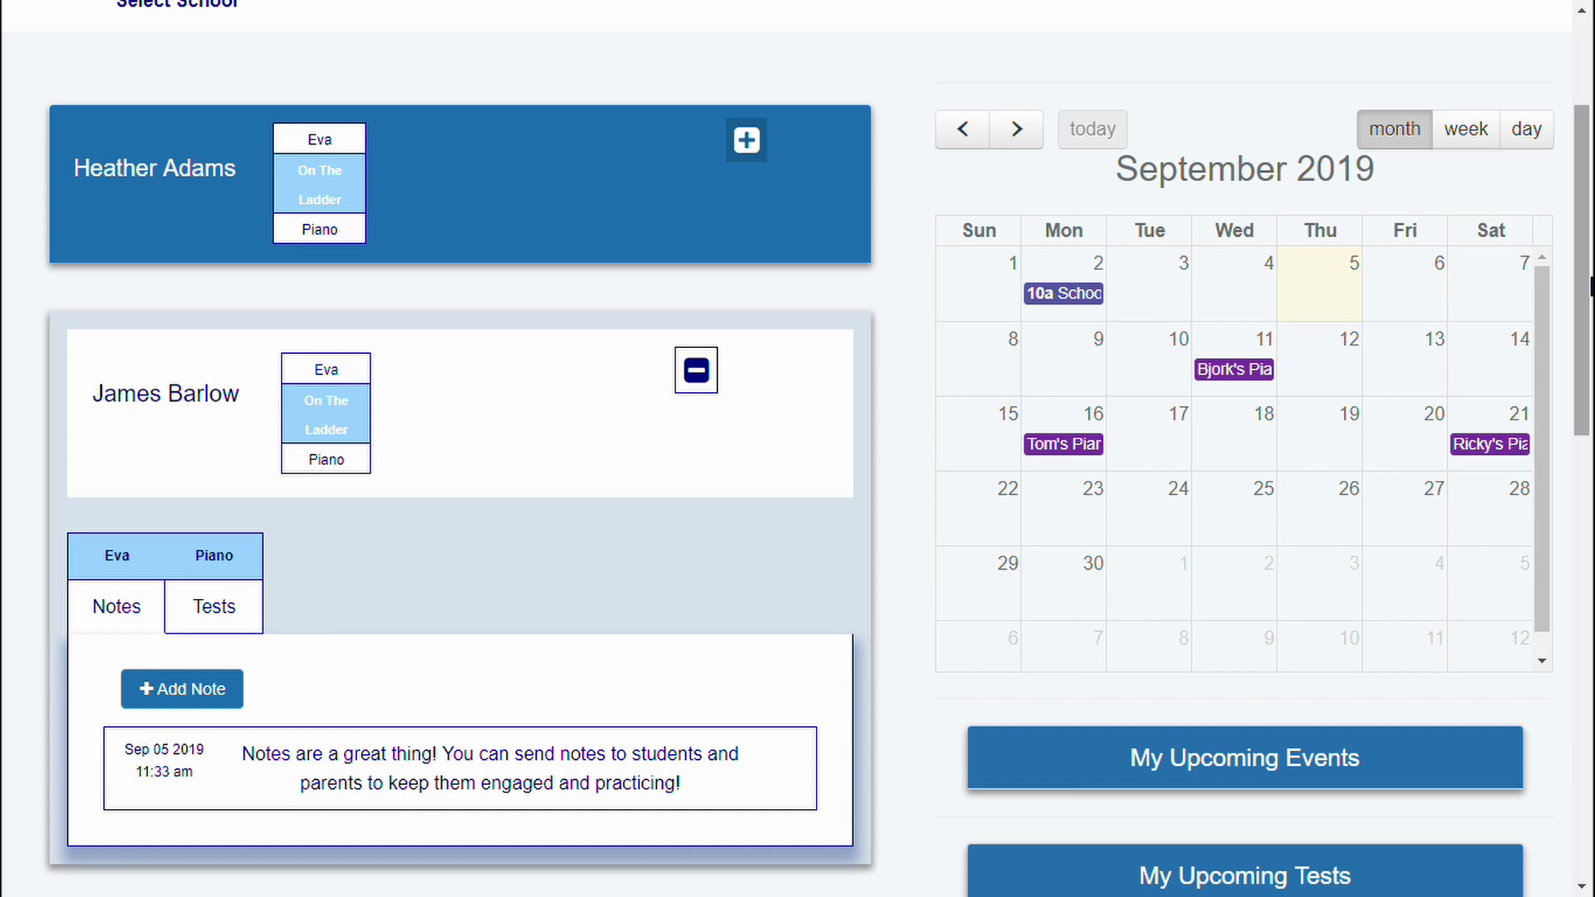
left_click_drag(1588, 287, 1585, 547)
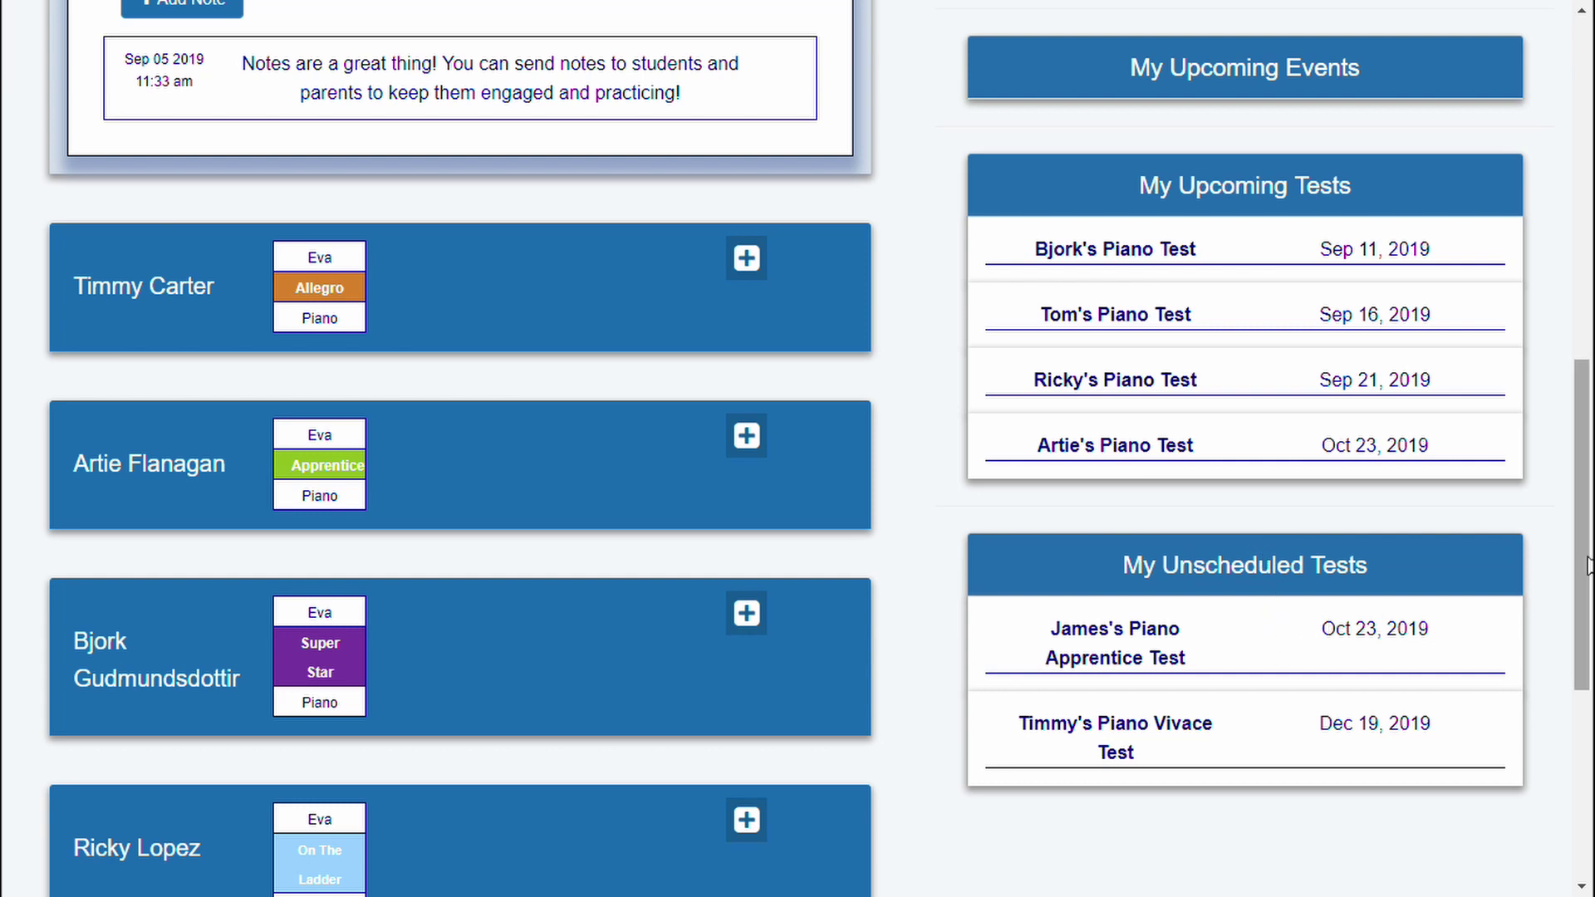
left_click_drag(1561, 542, 1560, 503)
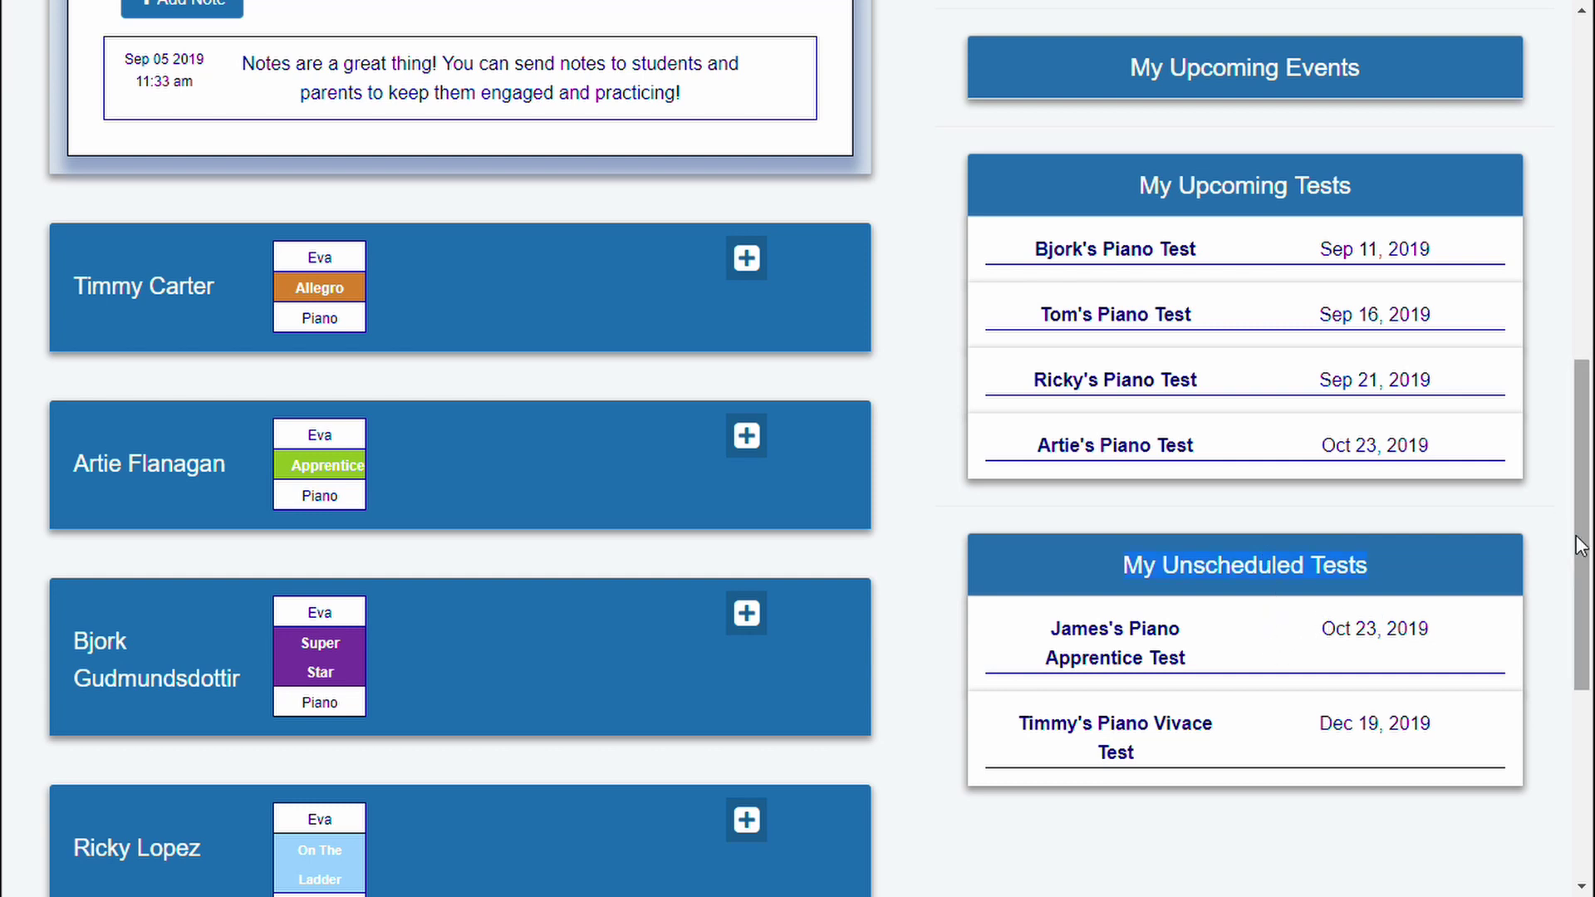
Start a new Piano Apprentice test for the second student and set its scheduled date to 10-23-2019
scroll(1570, 498, "up", 6)
left_click(200, 444)
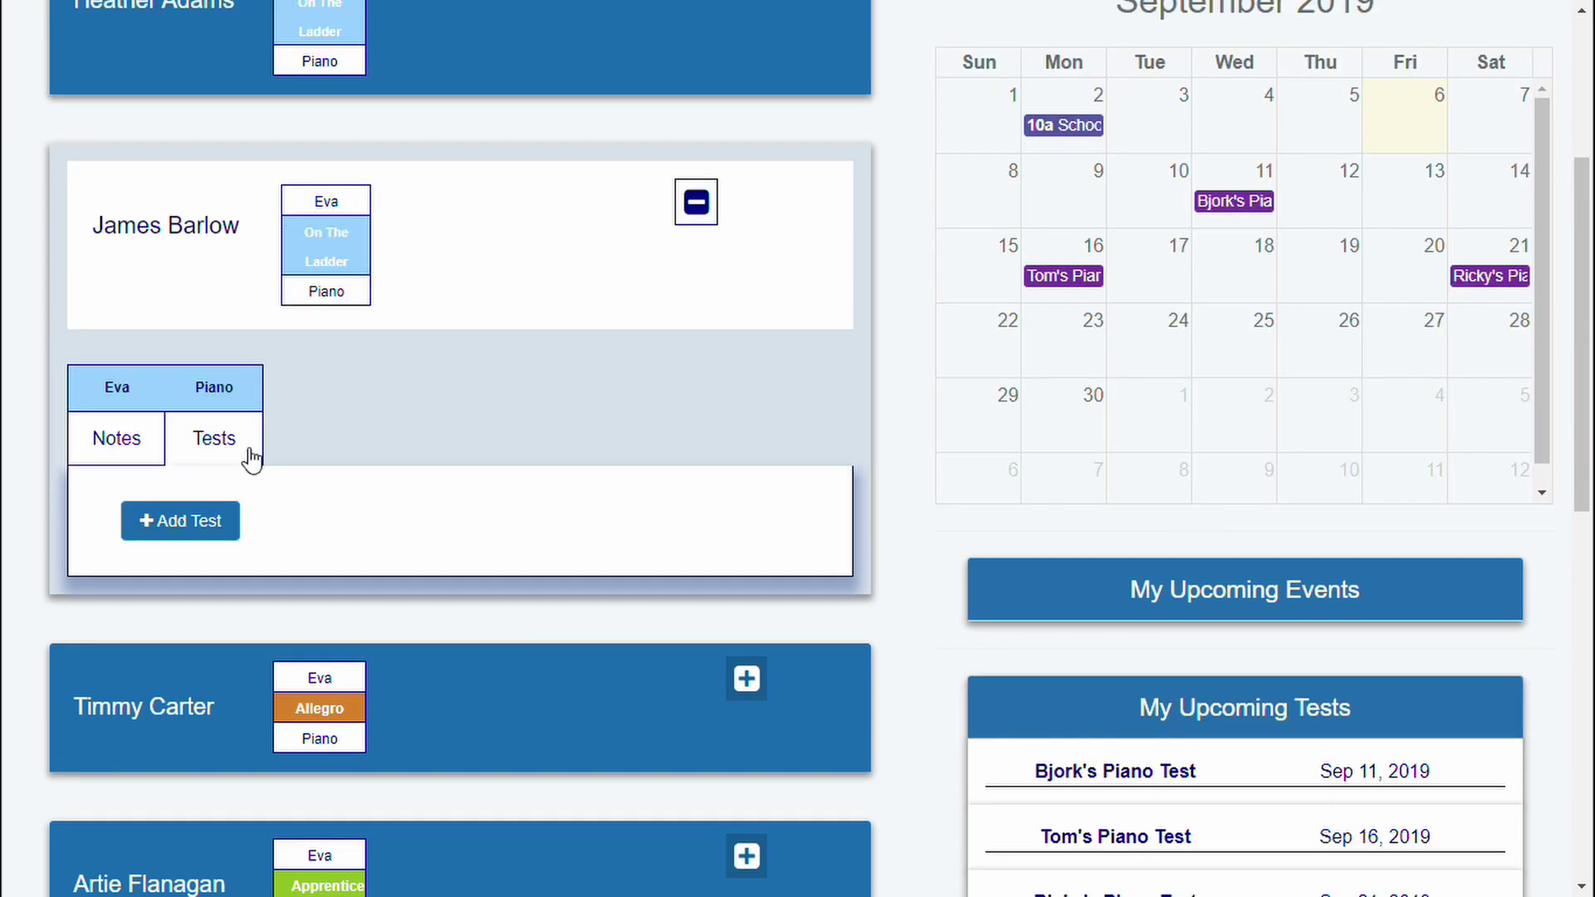
left_click(200, 526)
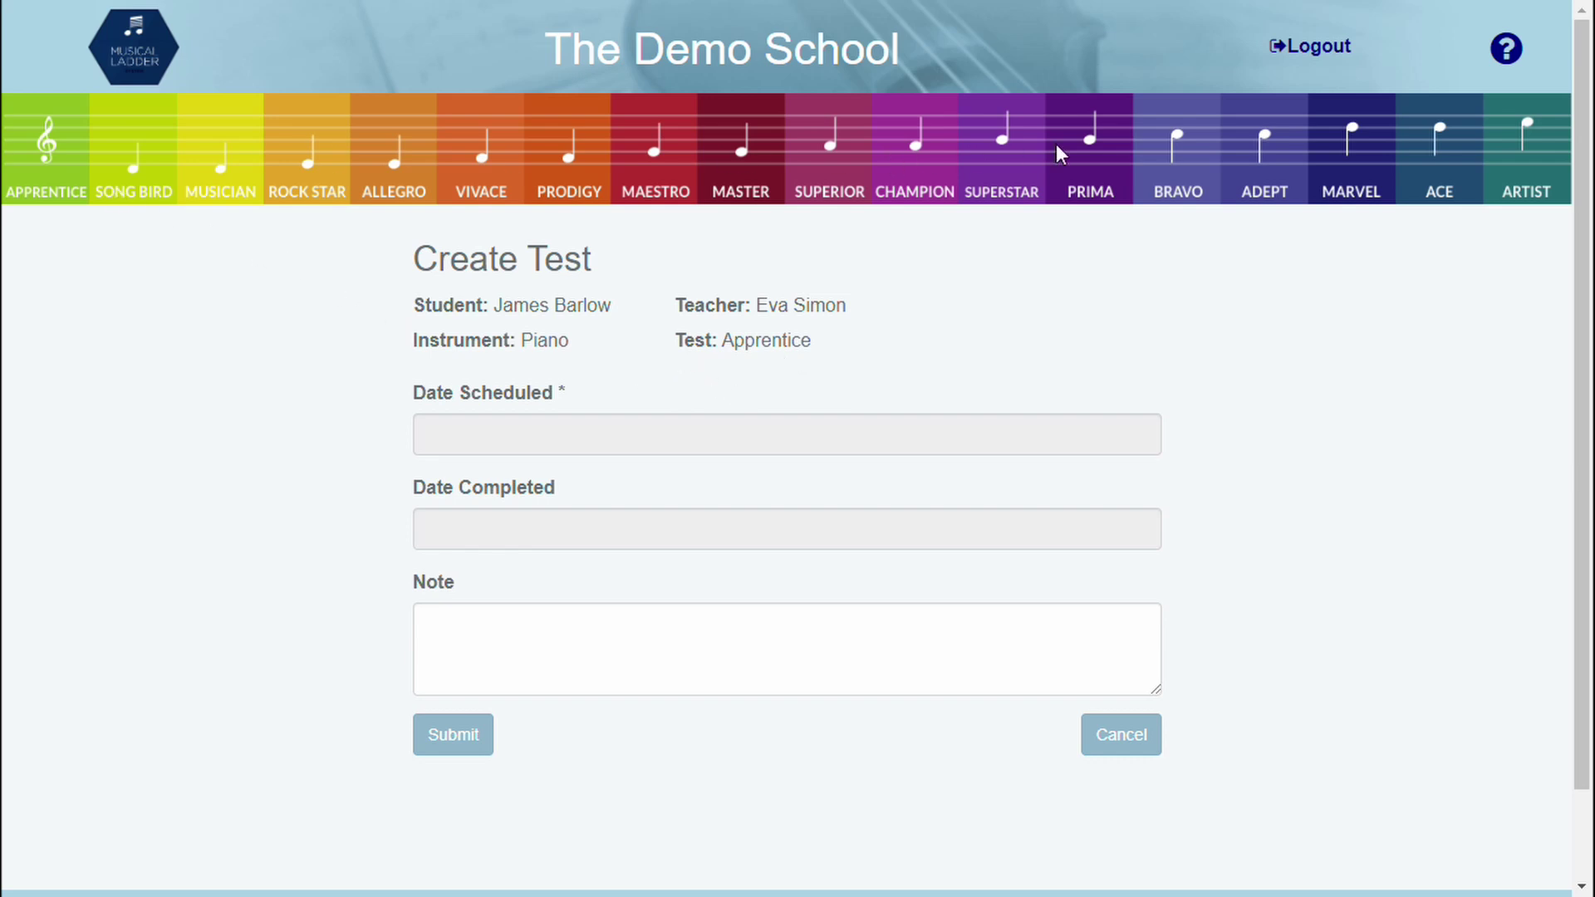
left_click(516, 450)
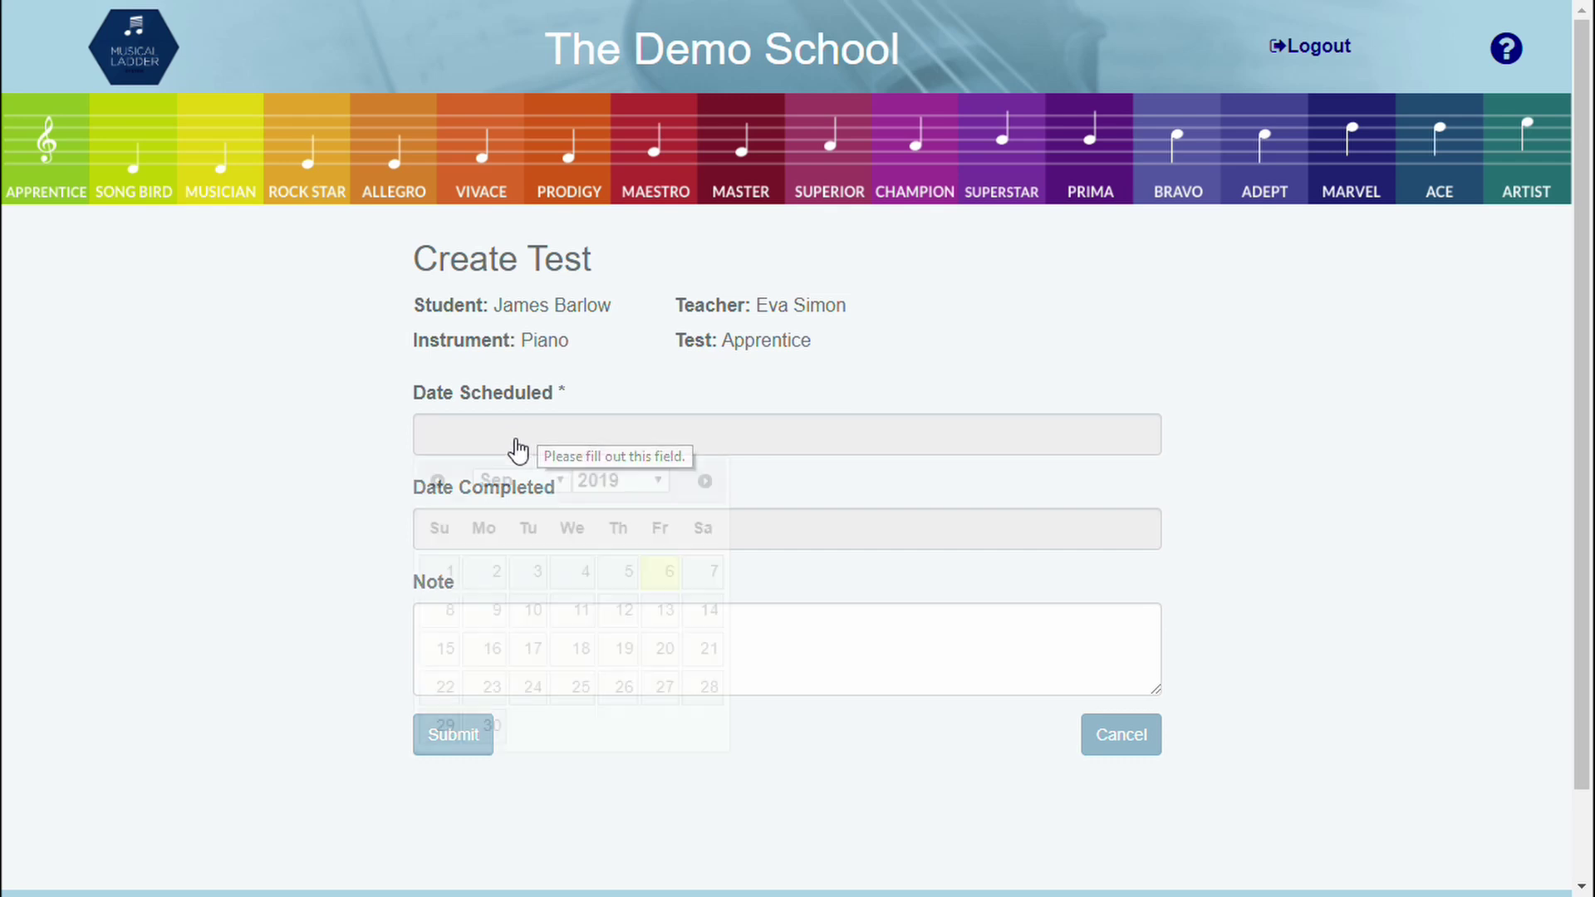
left_click(705, 481)
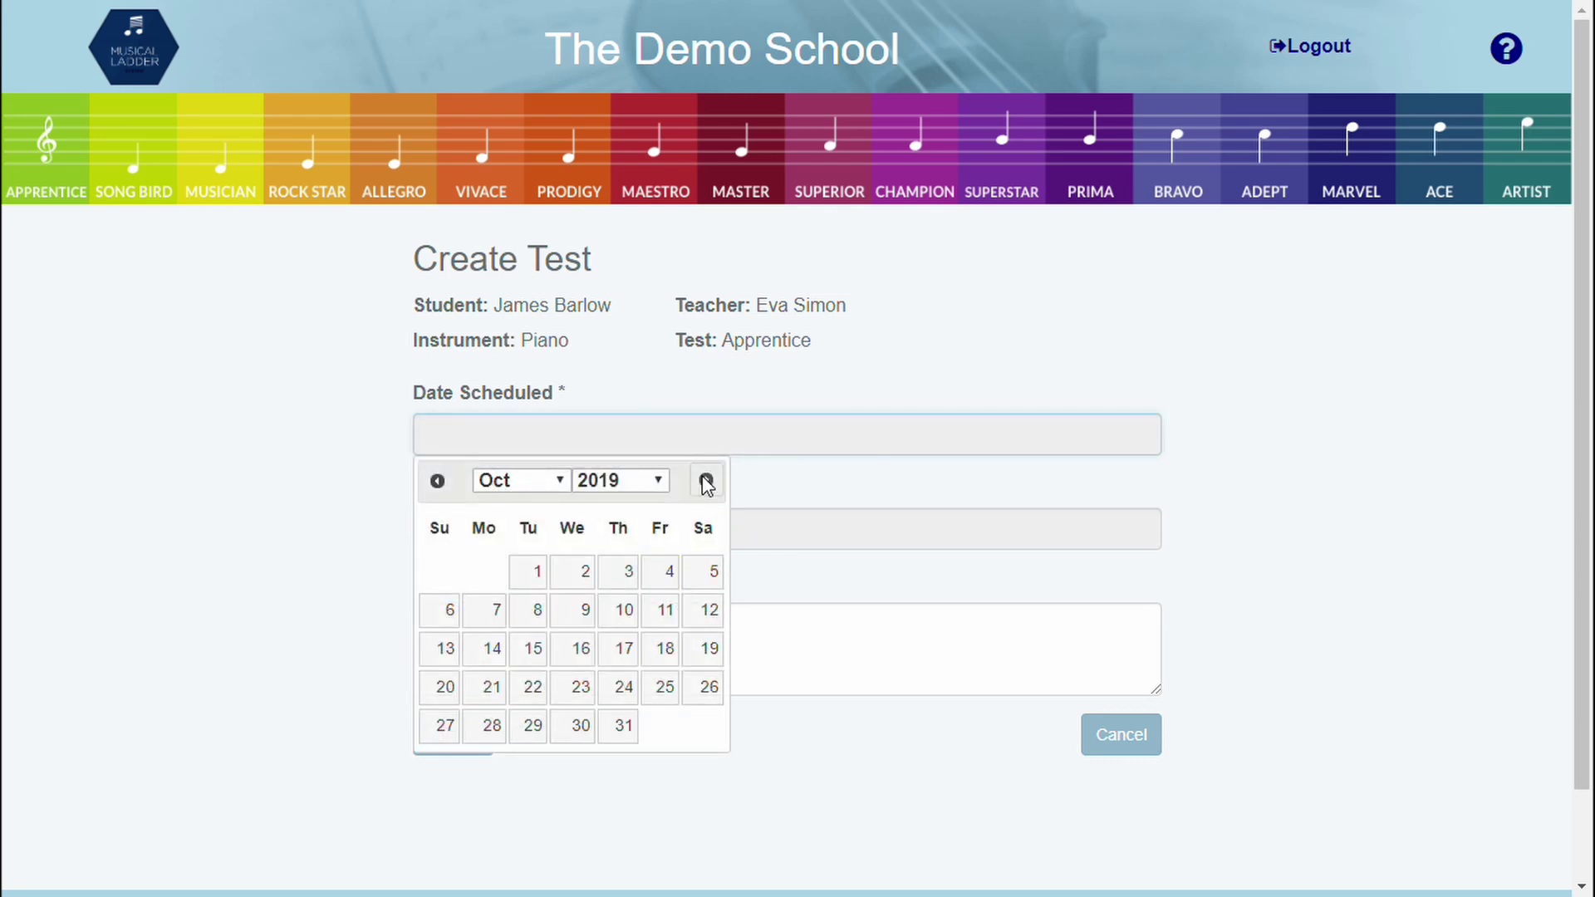
left_click(580, 688)
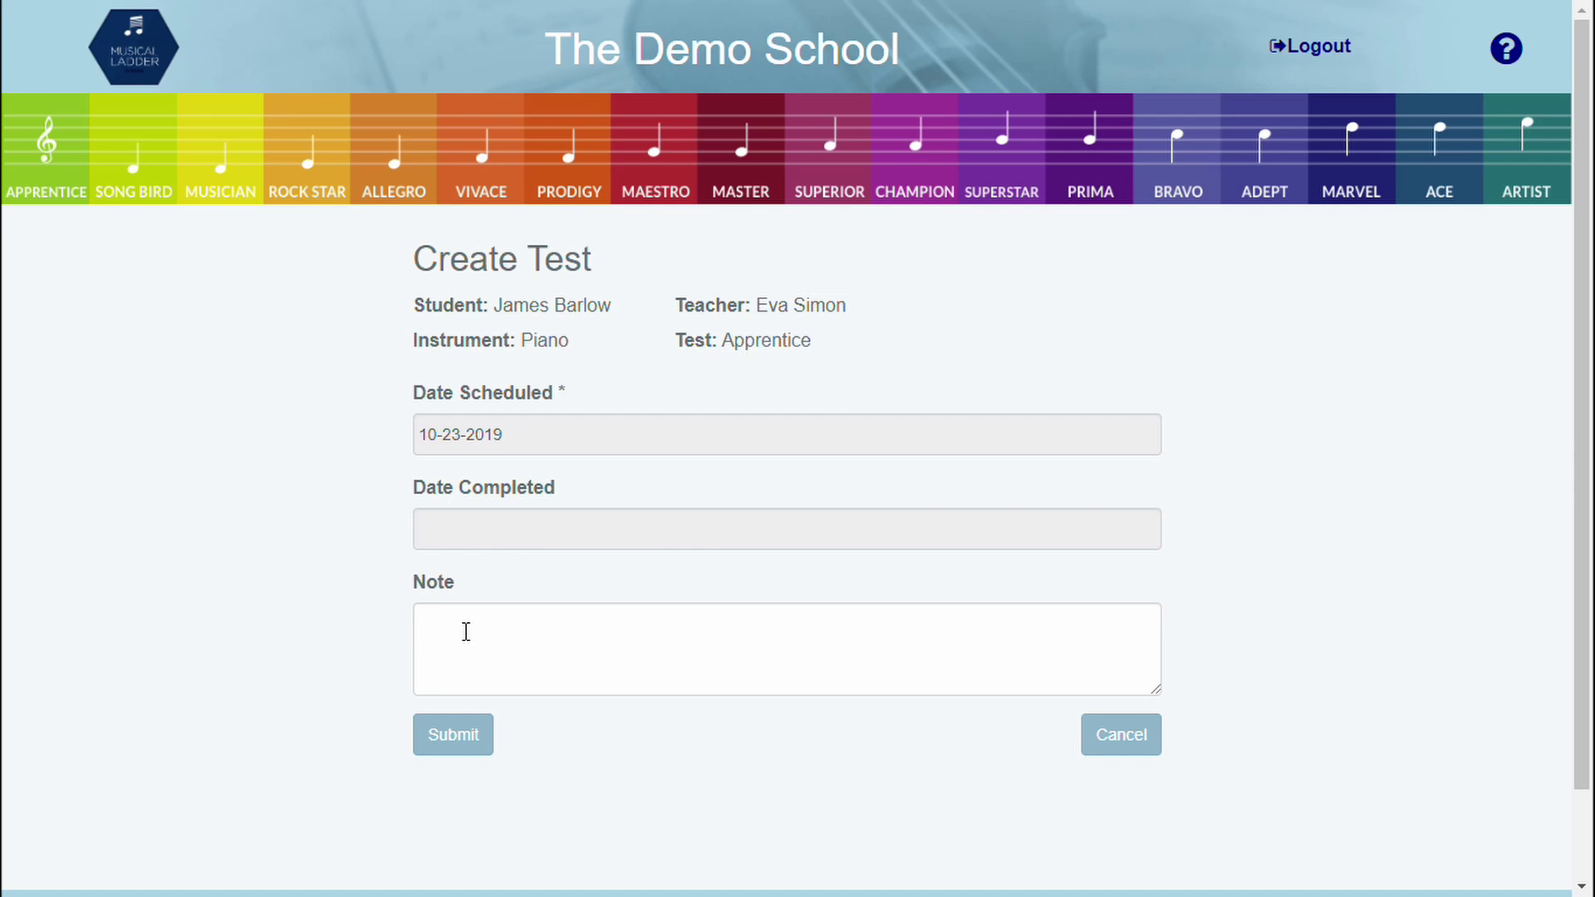
Submit the new Piano Apprentice test and display the second student's list of piano tests
left_click(475, 748)
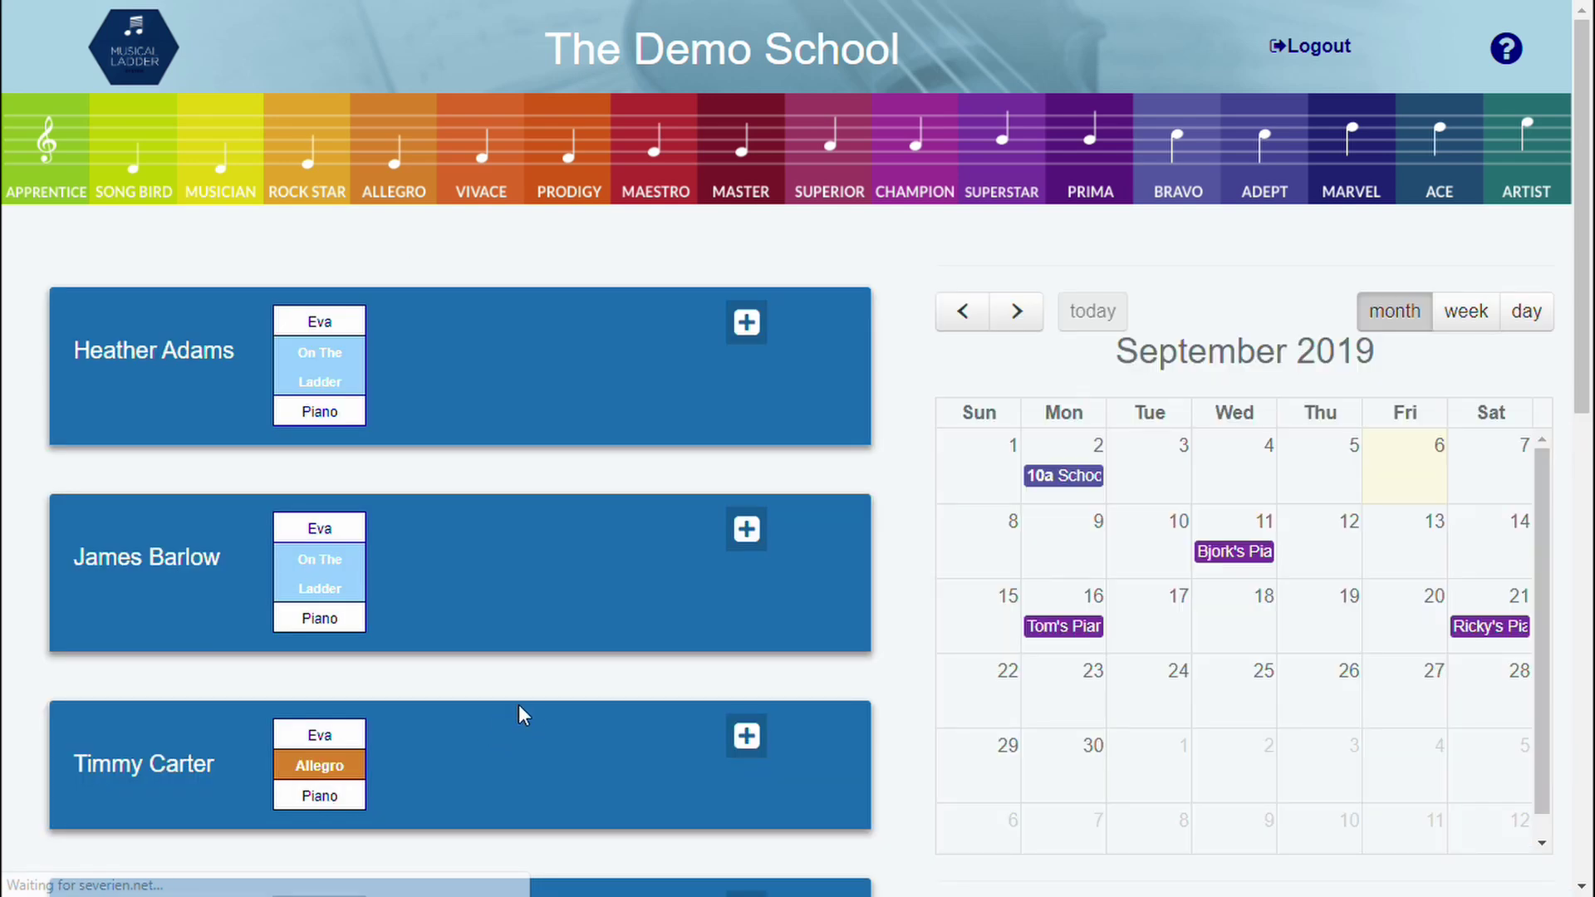
left_click(735, 536)
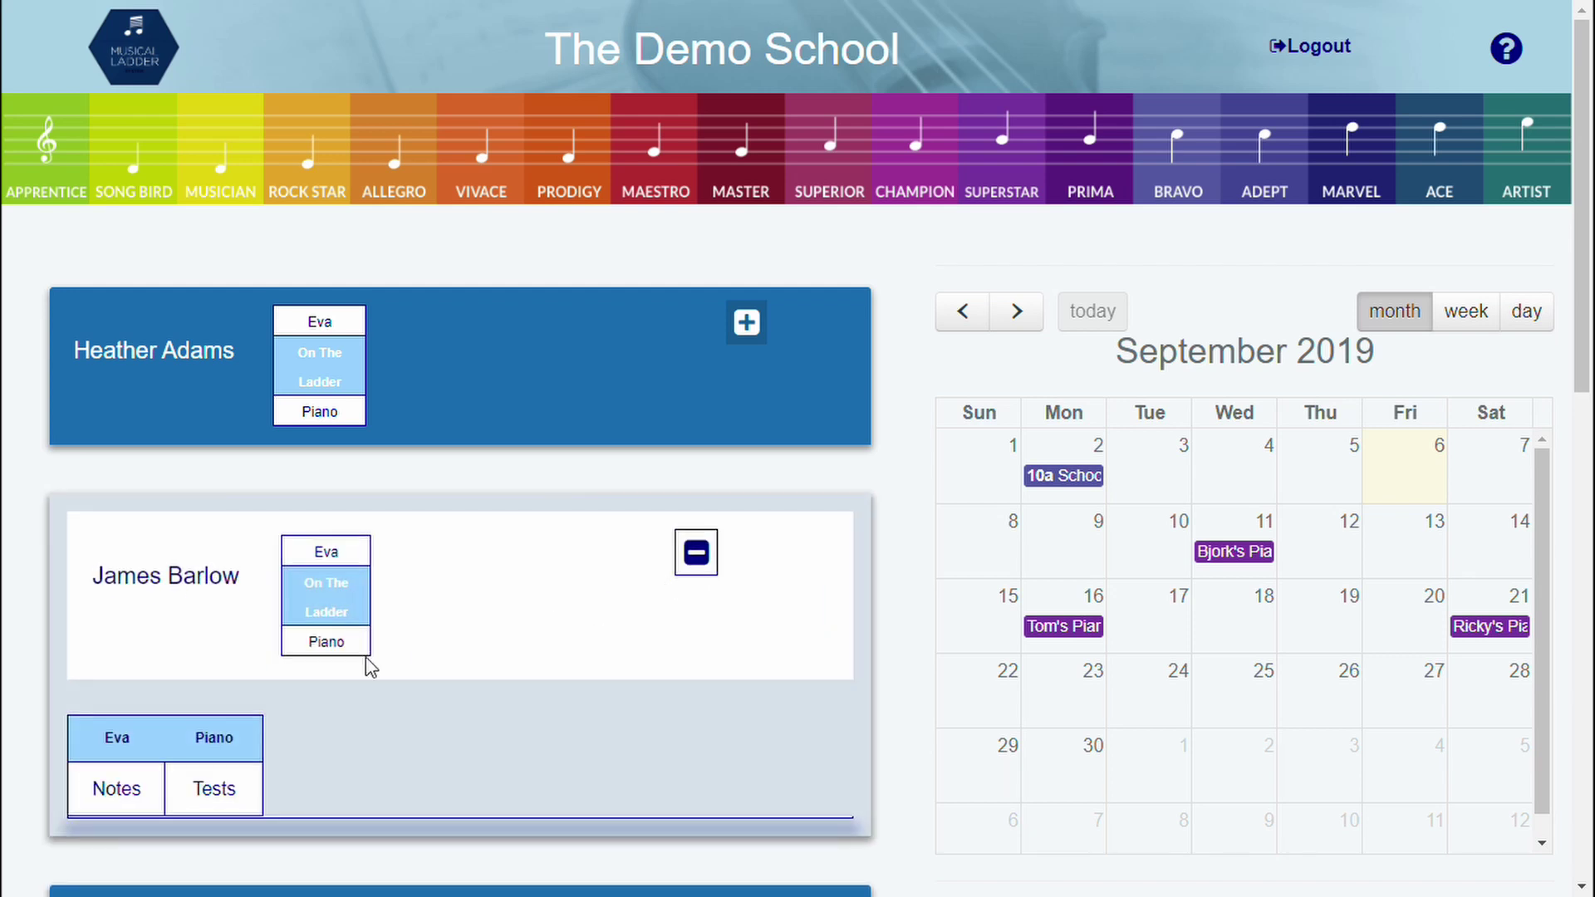
left_click(209, 788)
scroll(397, 680, "down", 3)
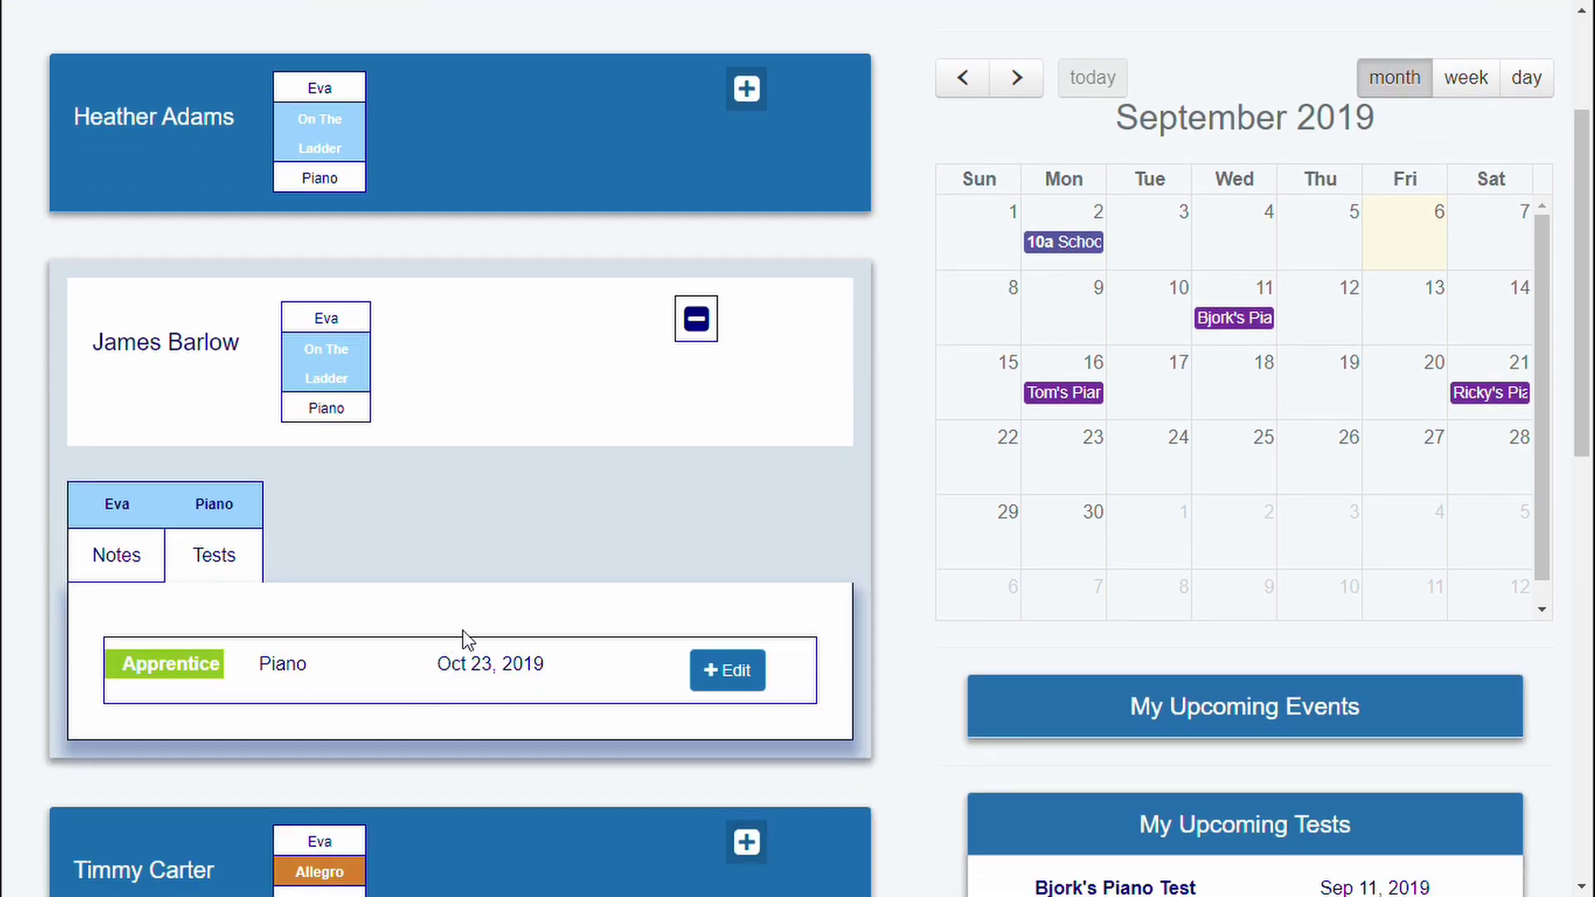
Check the October 23 entries in the October 2019 calendar, return to the current month and collapse the second student's card
left_click(1015, 78)
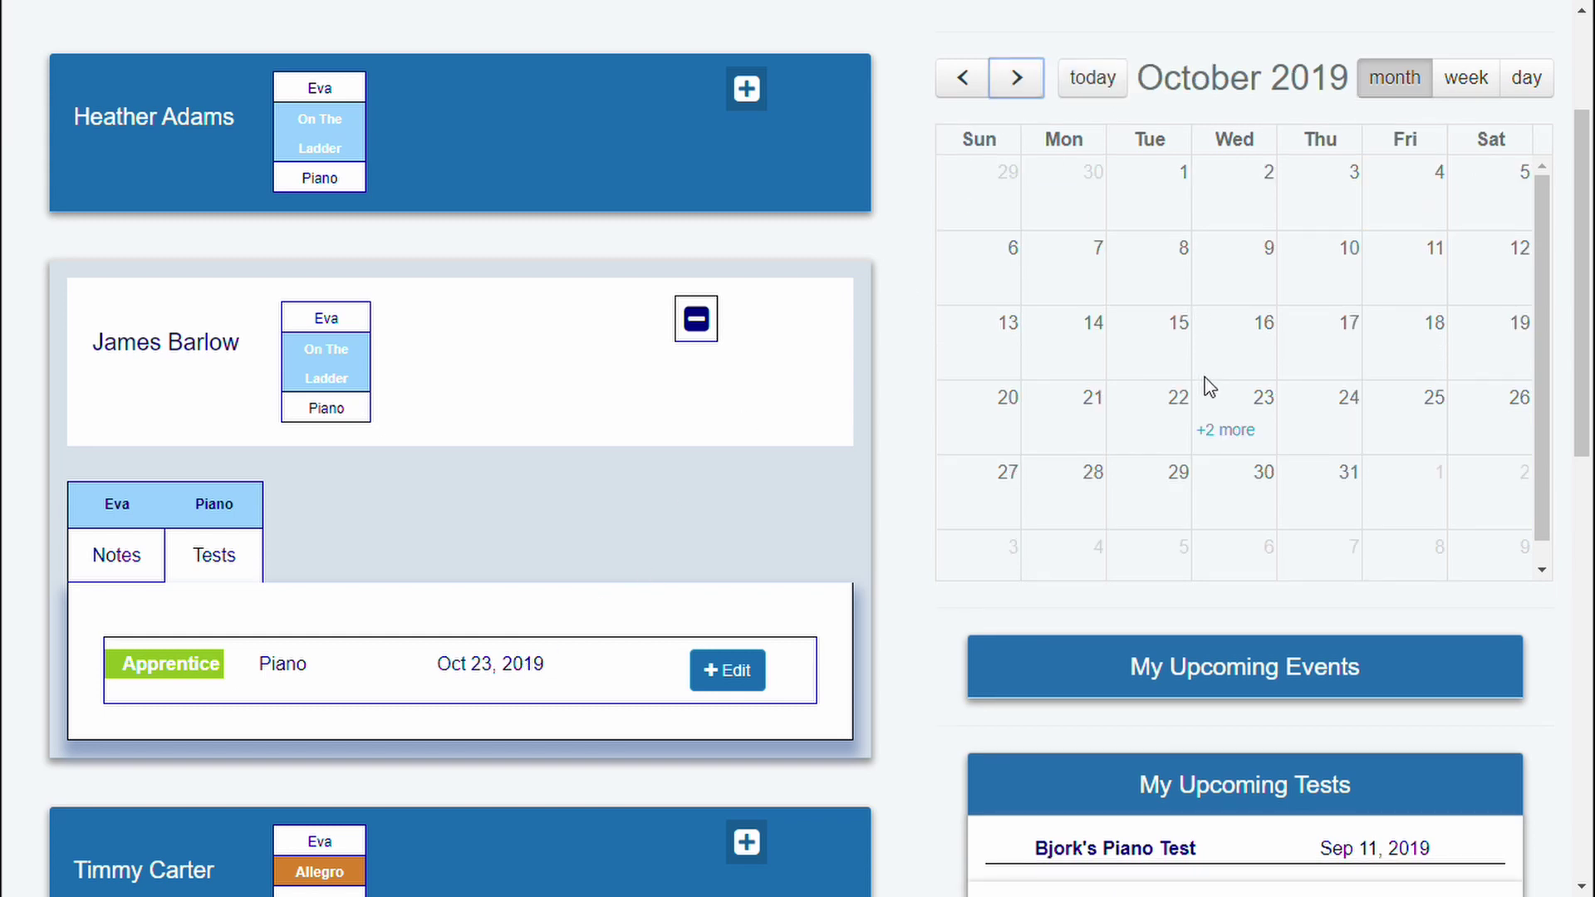
left_click(1223, 431)
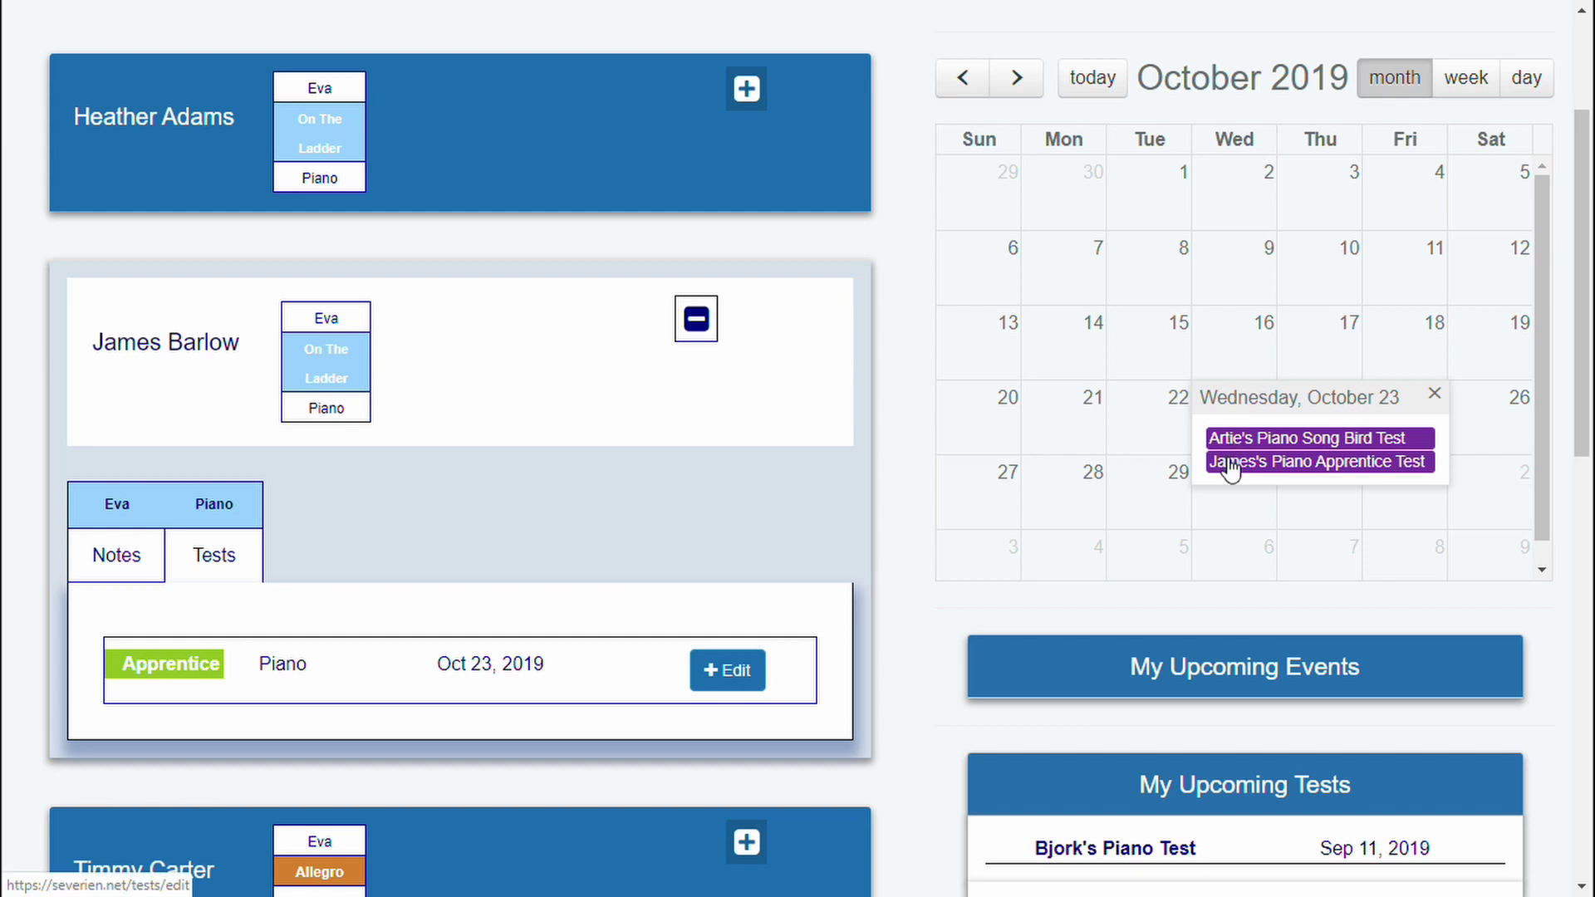
scroll(1426, 440, "up", 1)
left_click(1432, 482)
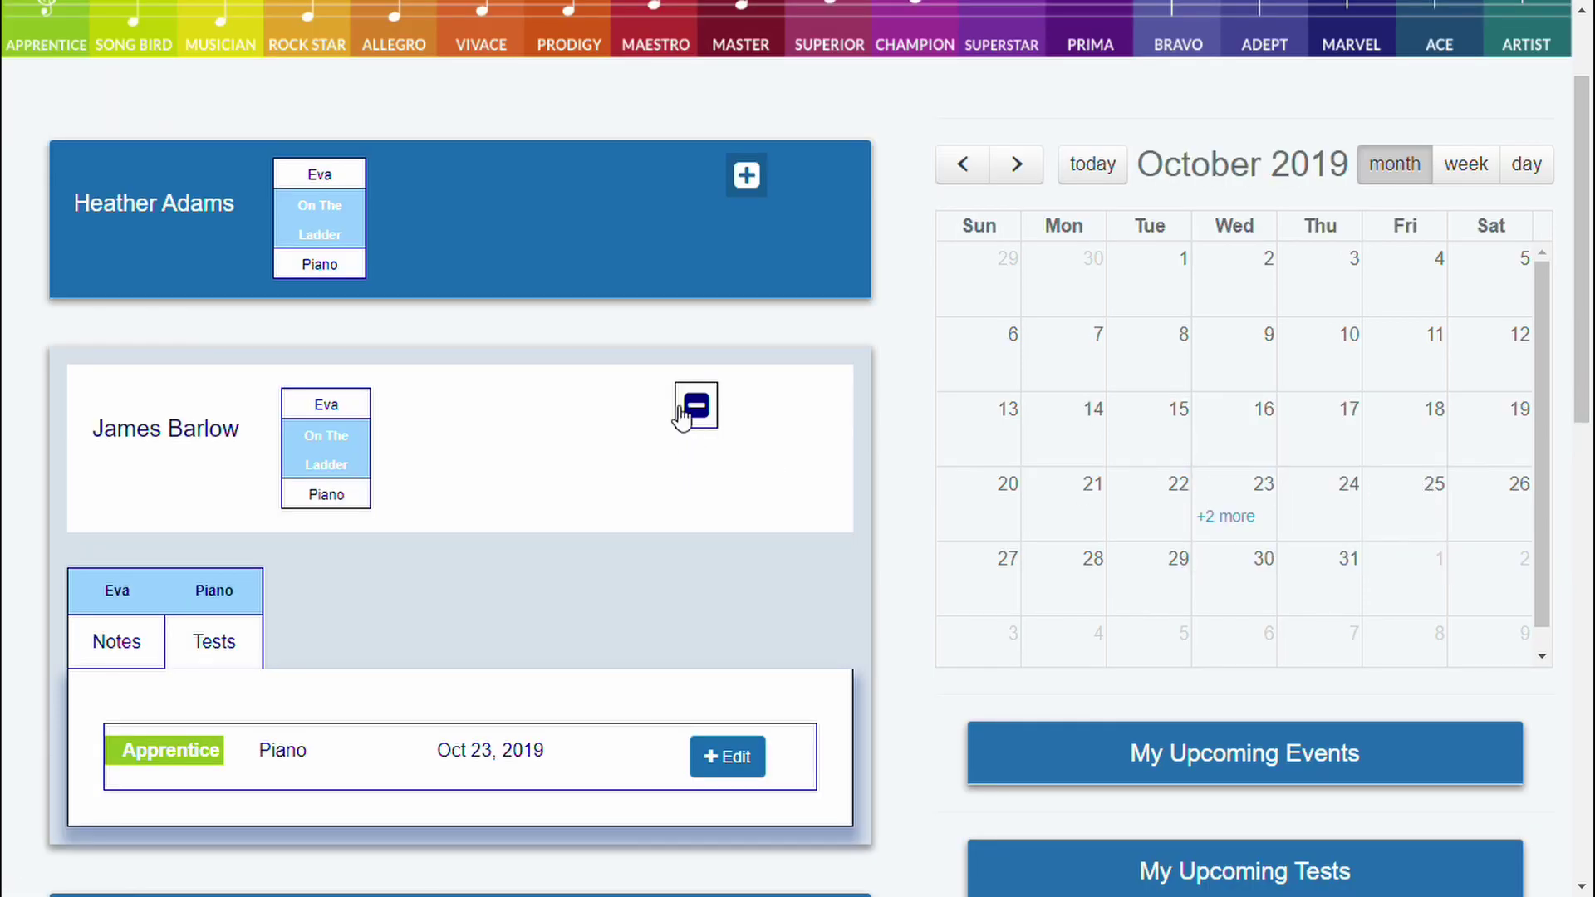
left_click(1091, 164)
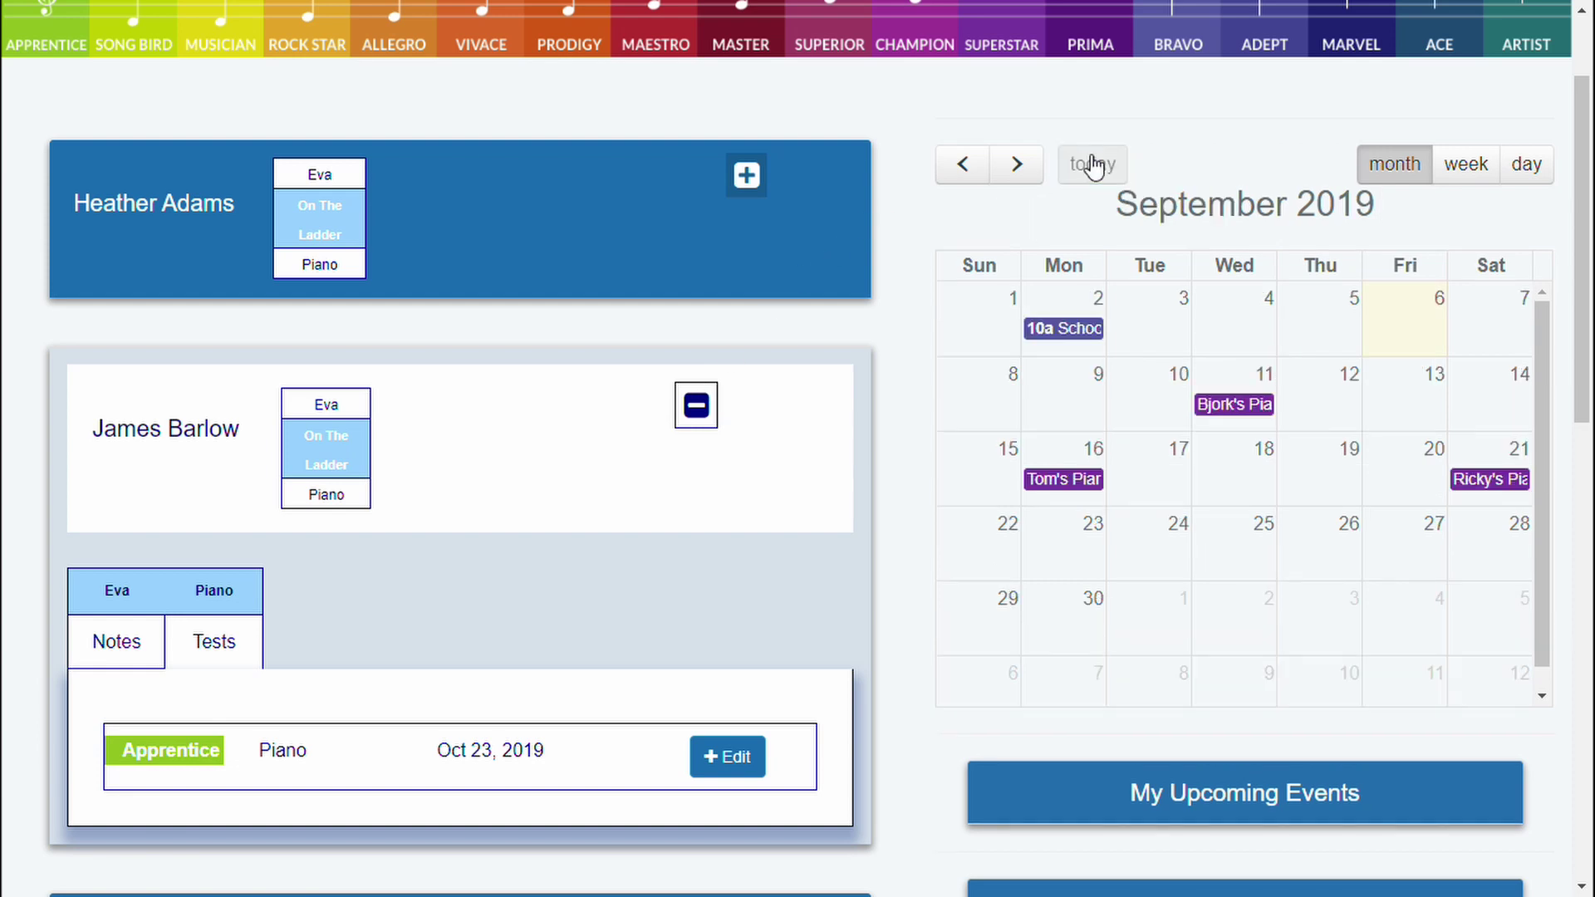
left_click(696, 406)
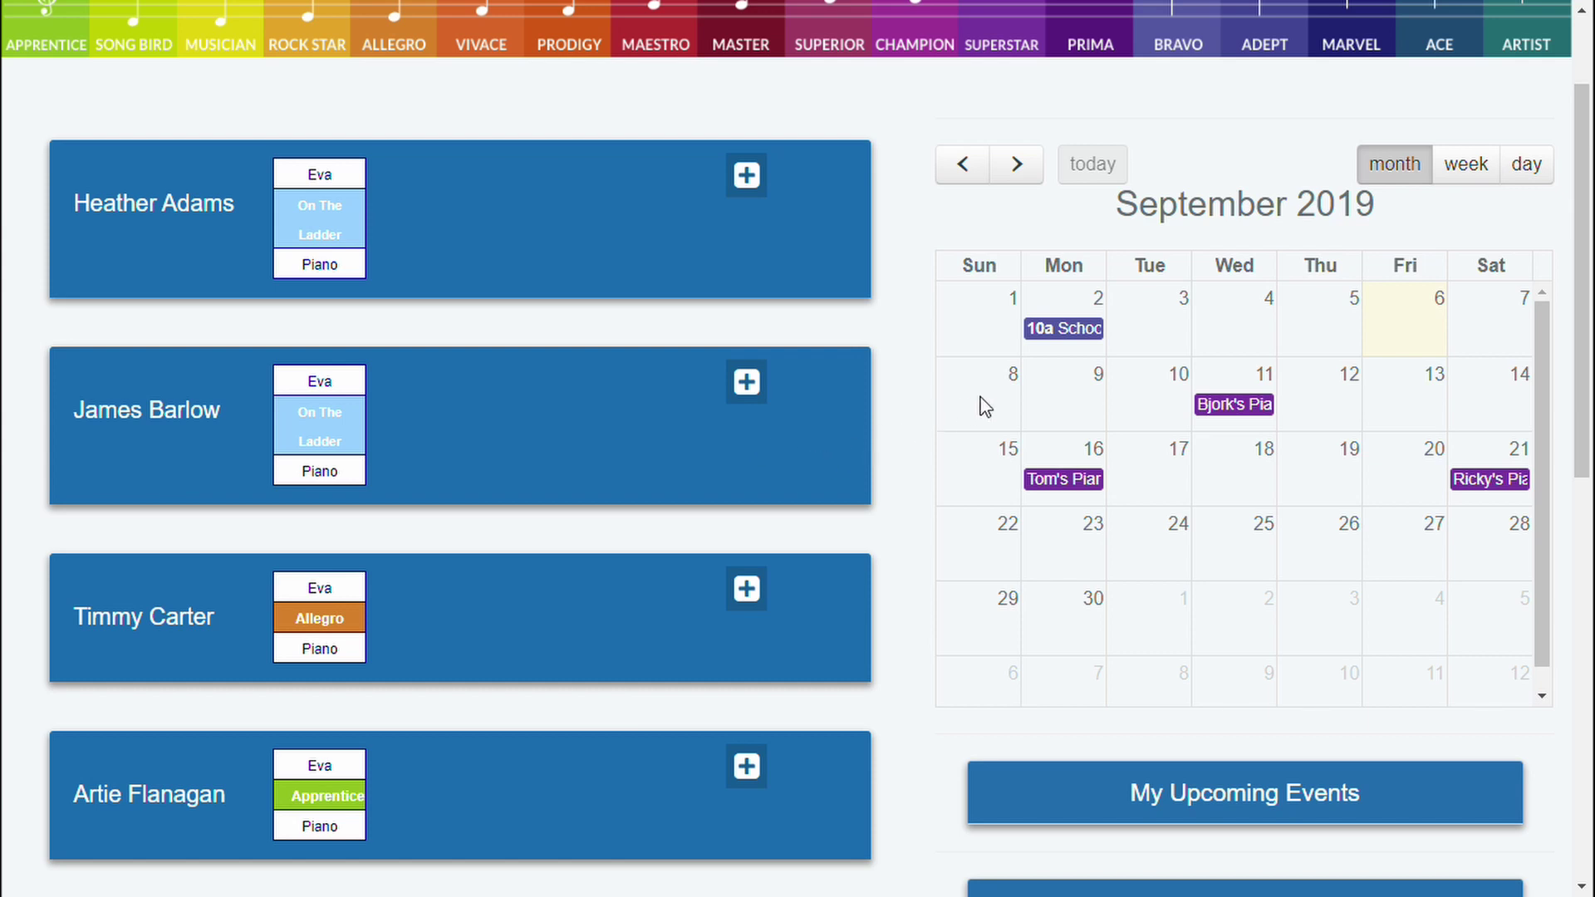
Open the Piano Prima test on September 11 from the calendar, reschedule it to 09-18-2019 and submit the change
left_click(1250, 409)
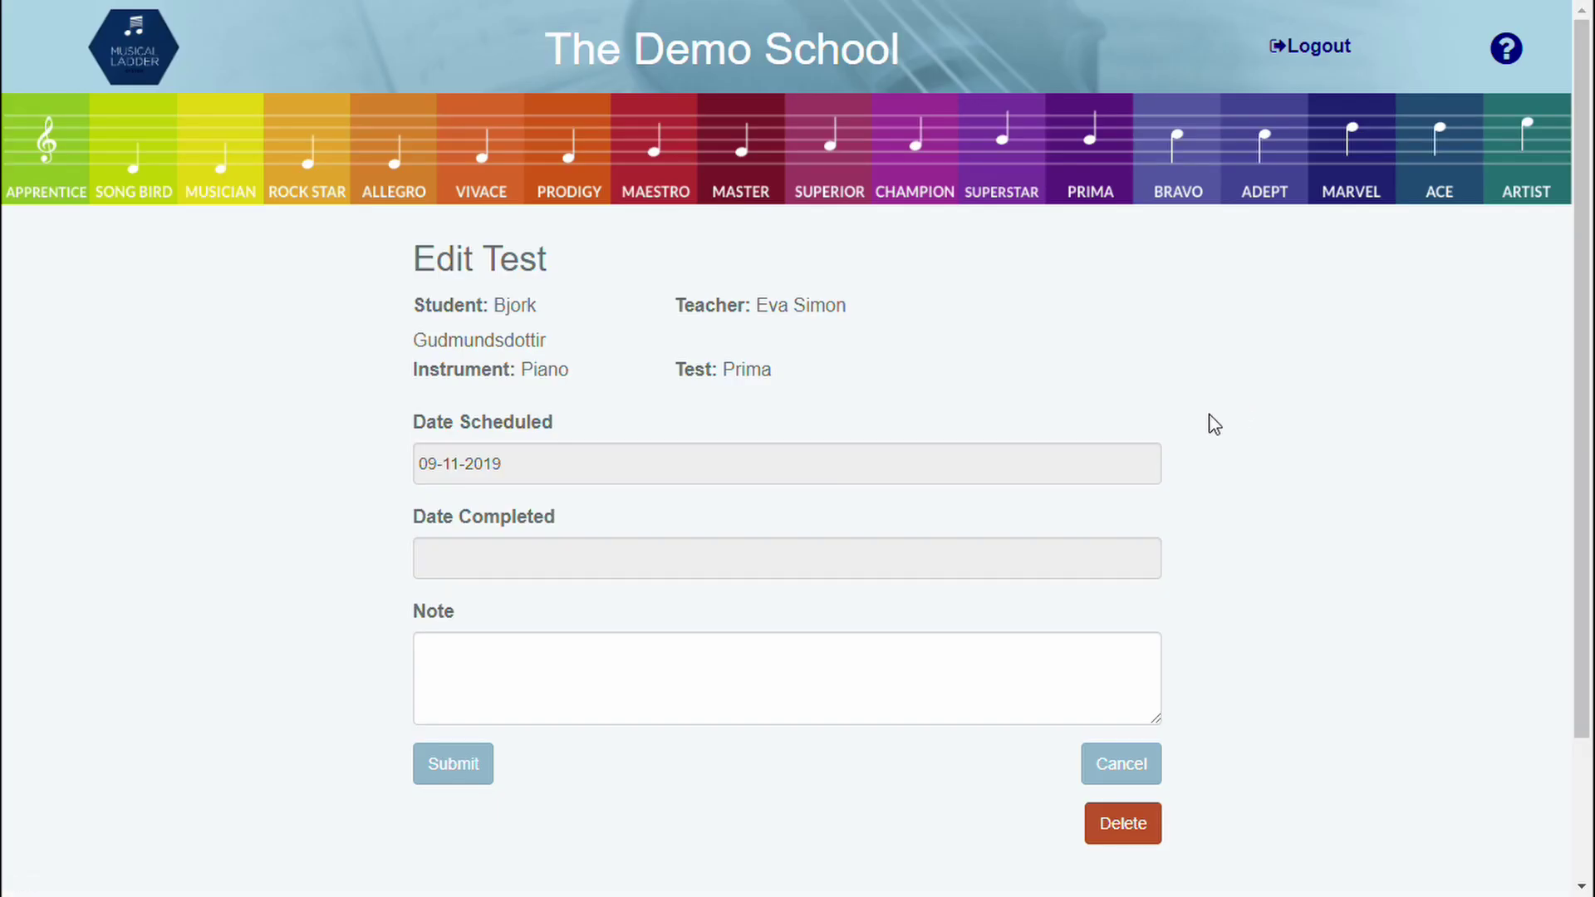
left_click(536, 467)
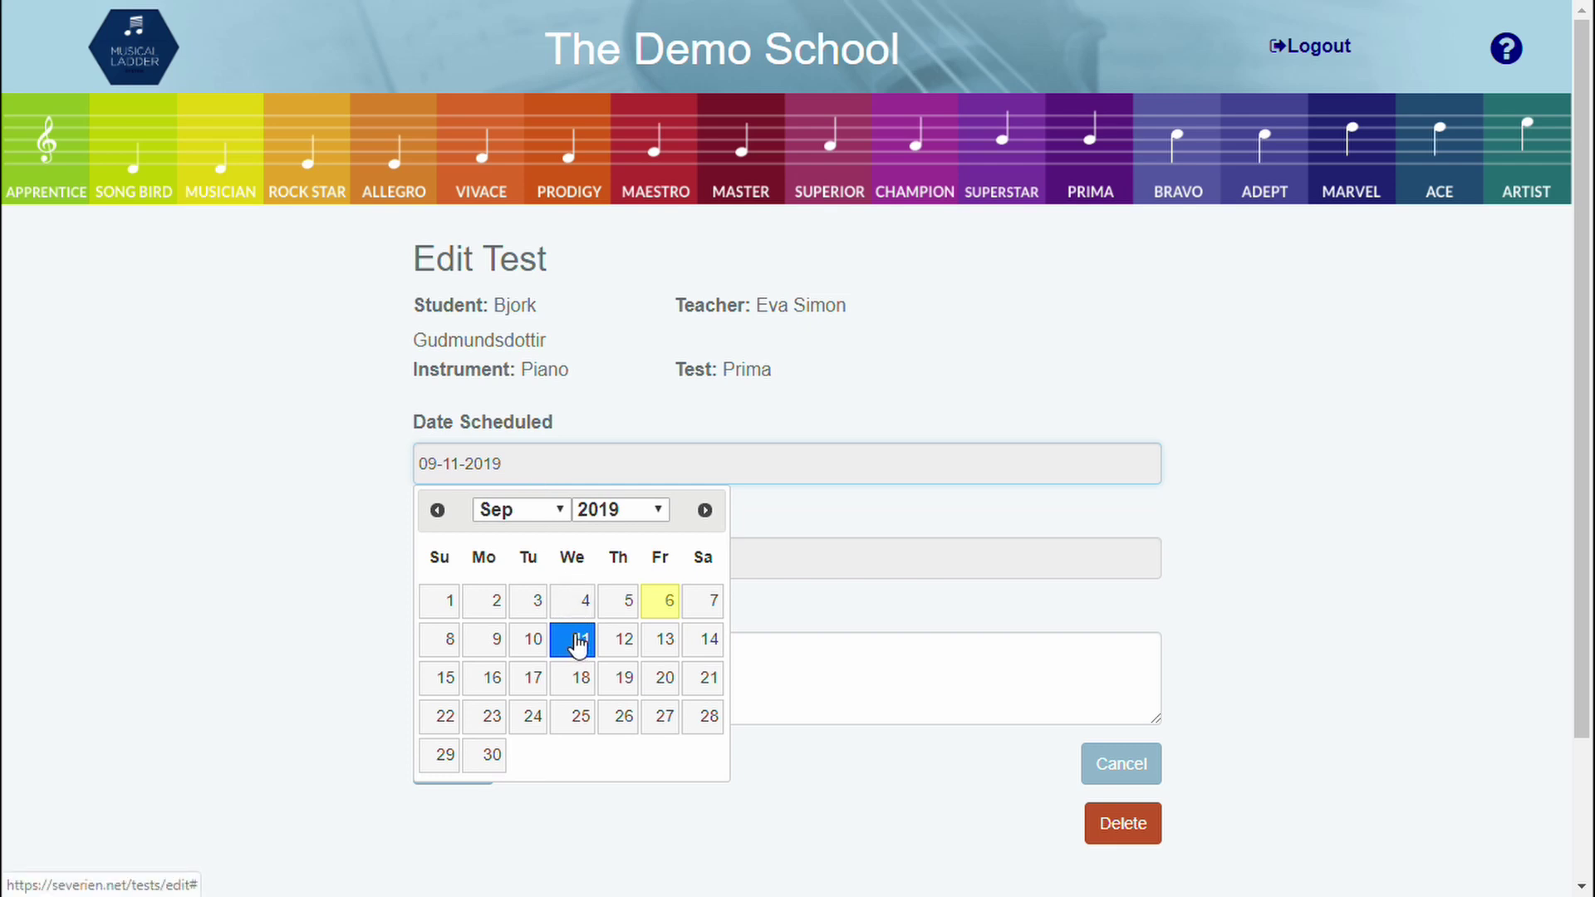
left_click(574, 679)
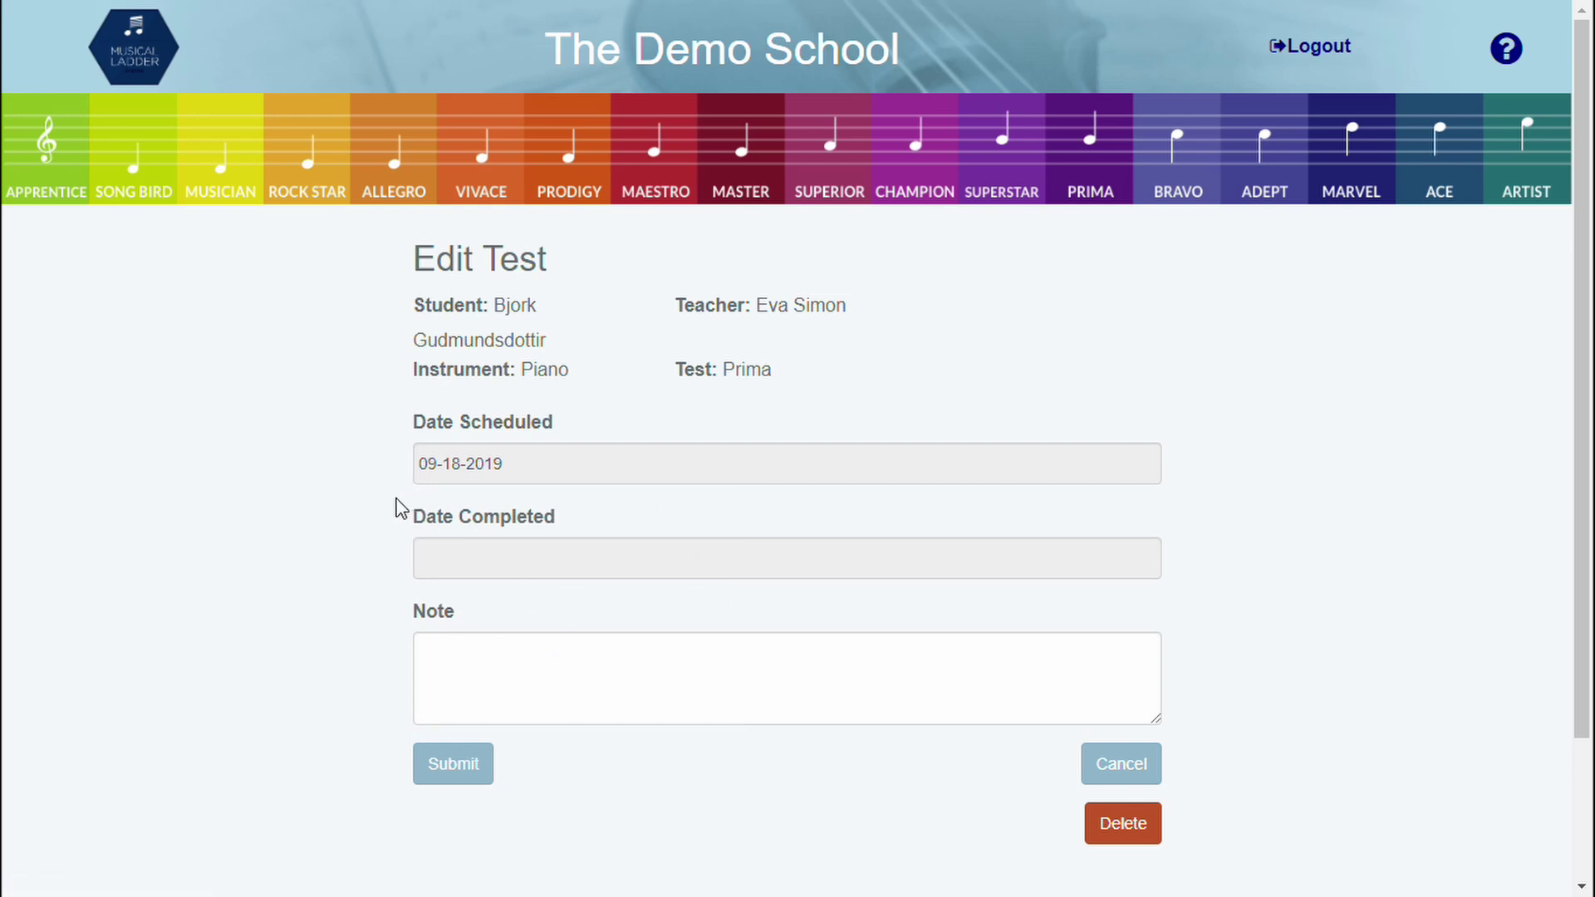
left_click(454, 767)
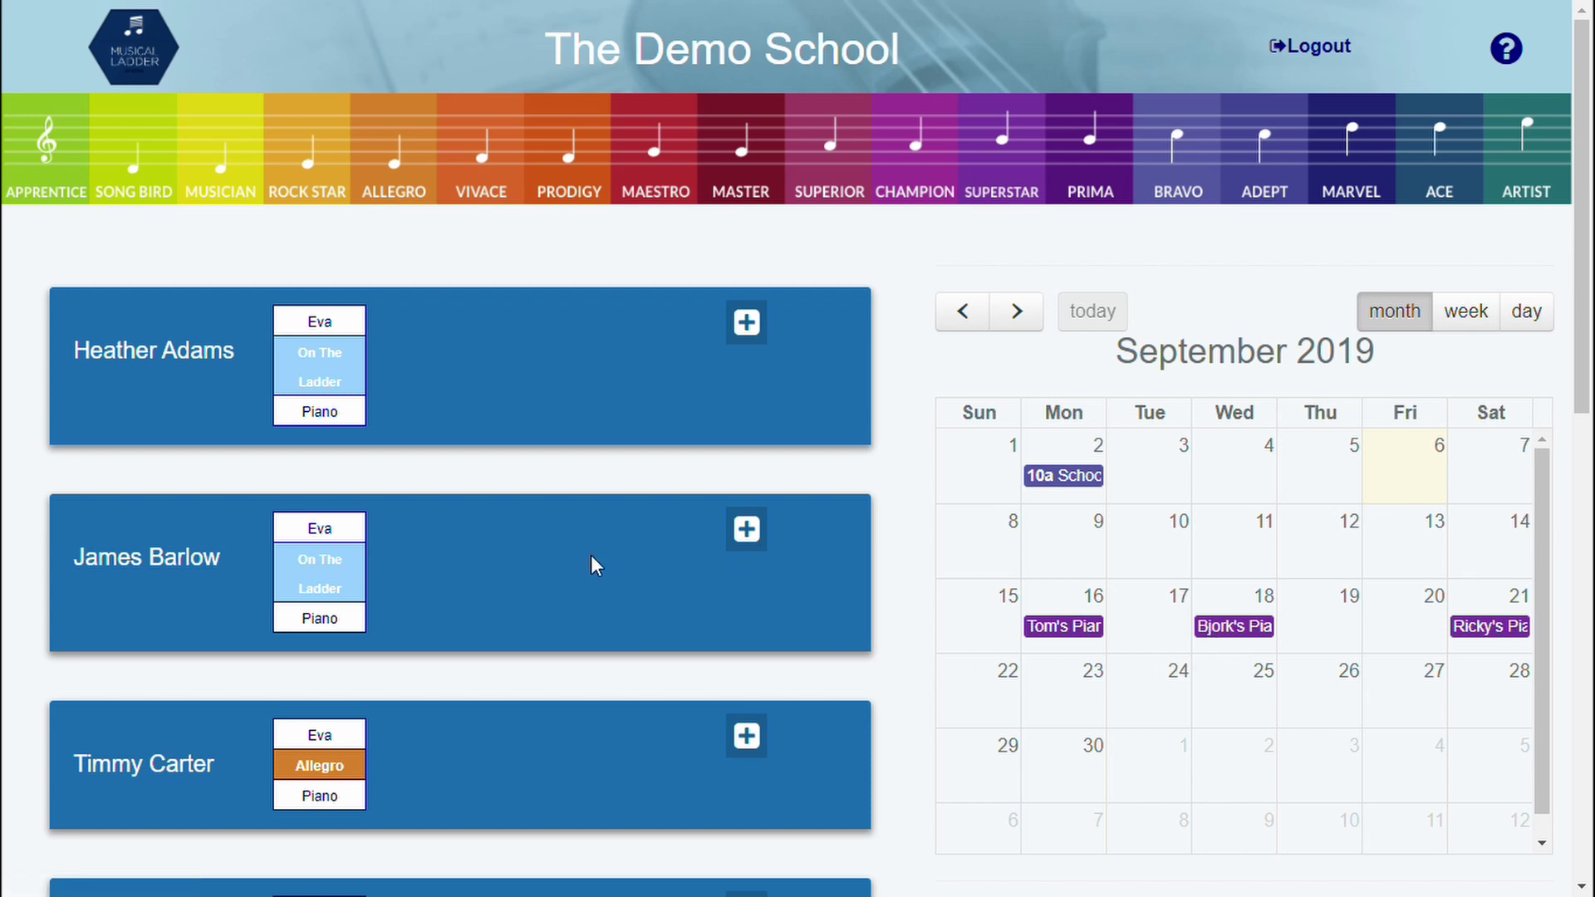
Open the Prima test from the Super Star student's piano tests, set its scheduled date to 09-11-2019 and submit it
scroll(532, 553, "down", 5)
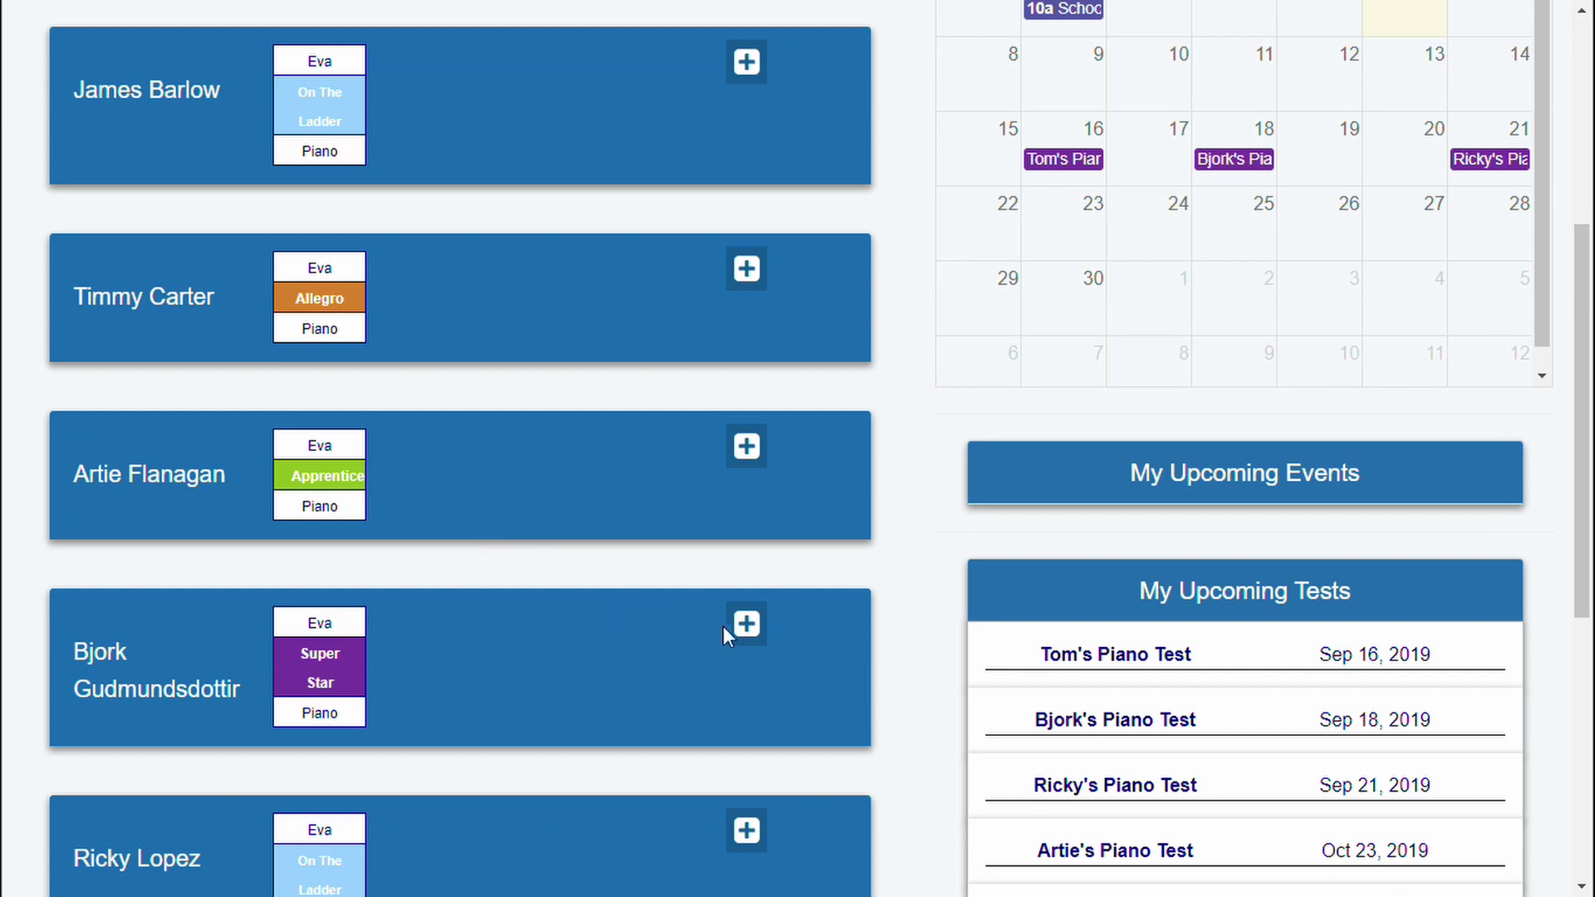
left_click(745, 626)
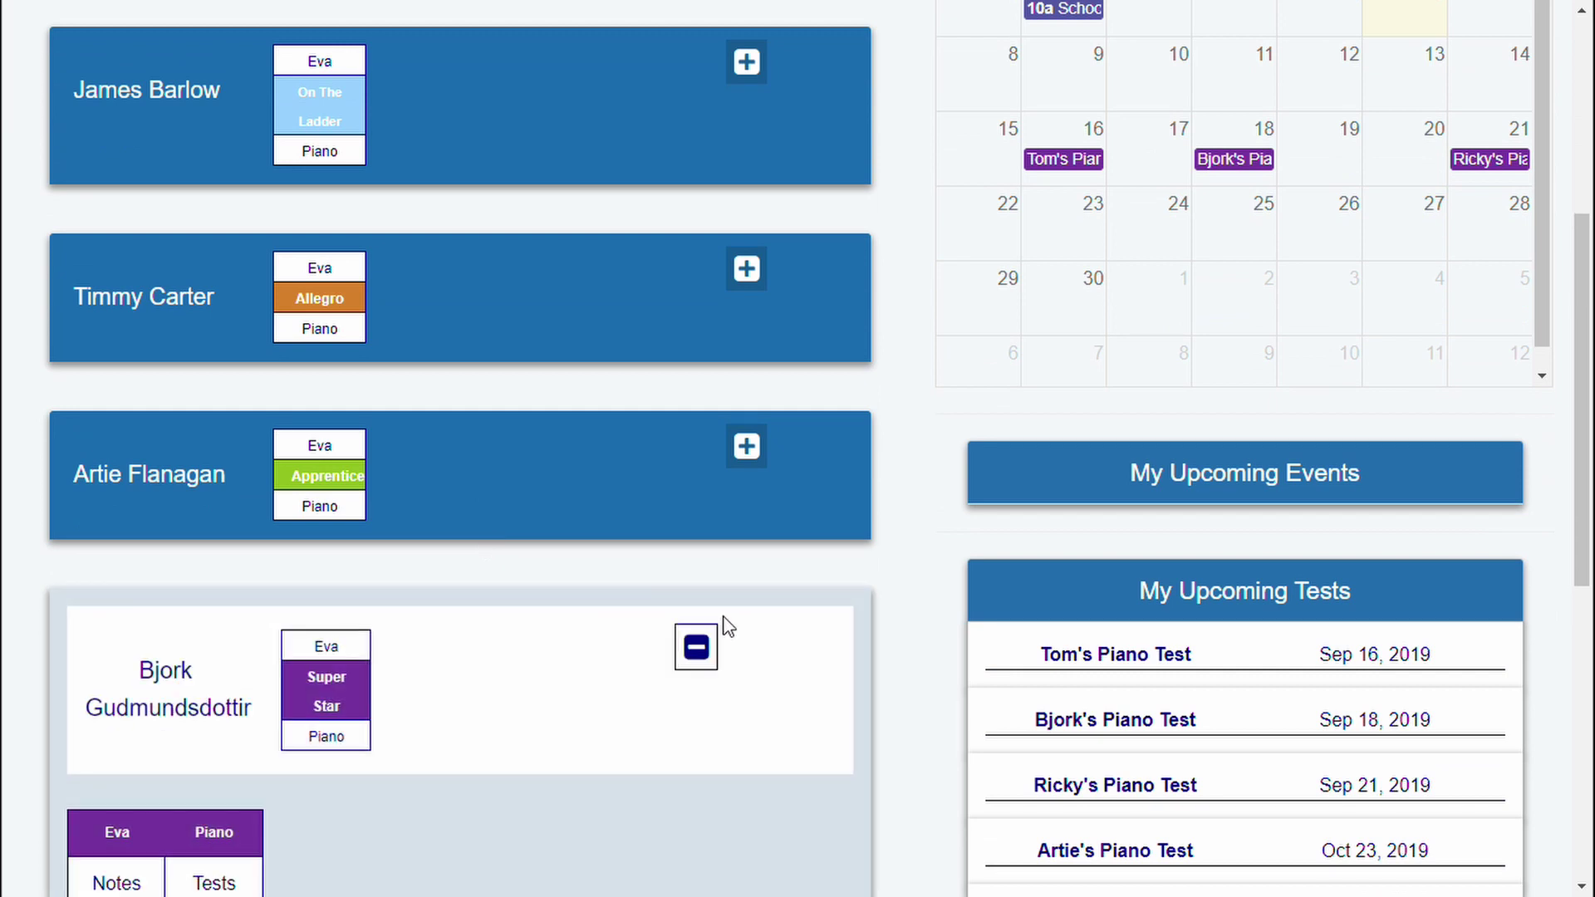
scroll(556, 612, "down", 2)
scroll(559, 612, "down", 2)
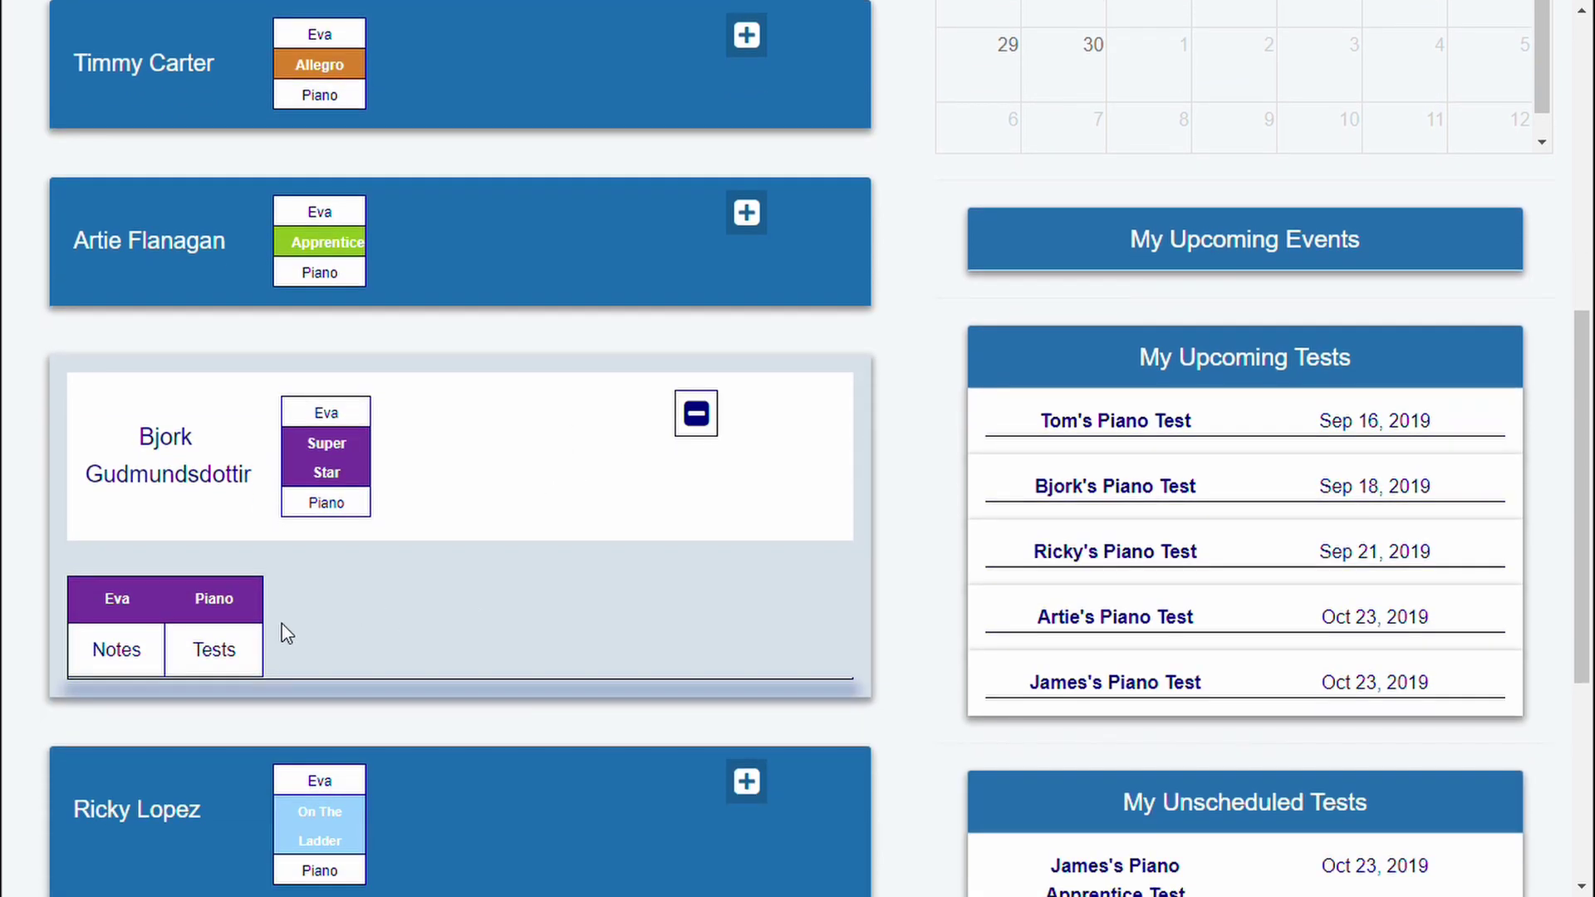
left_click(203, 661)
scroll(236, 649, "down", 2)
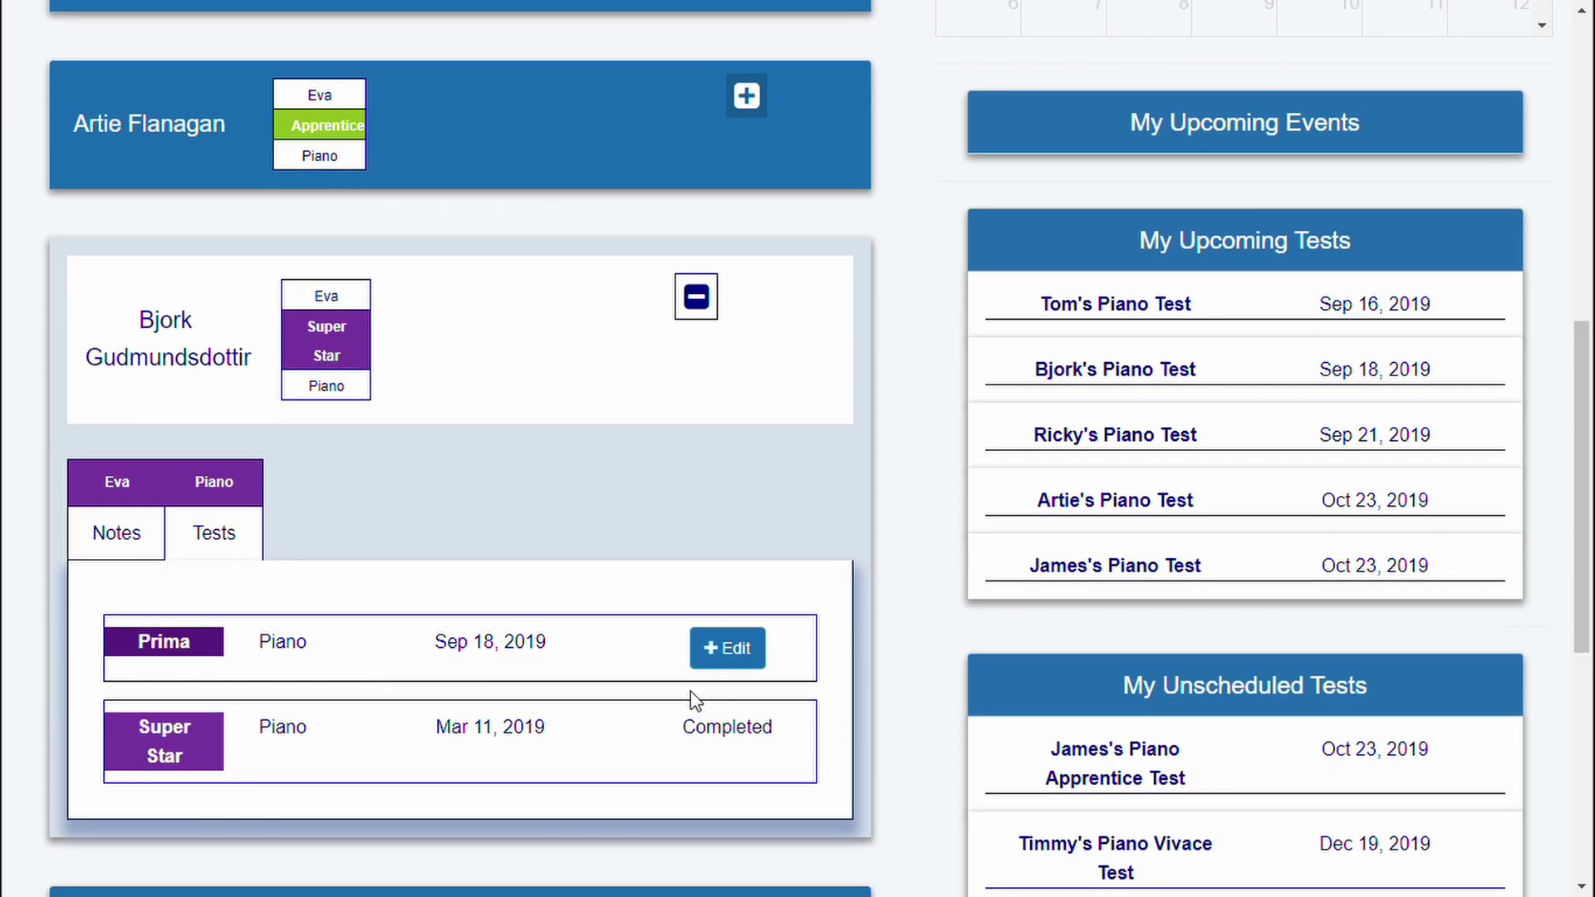
left_click(716, 657)
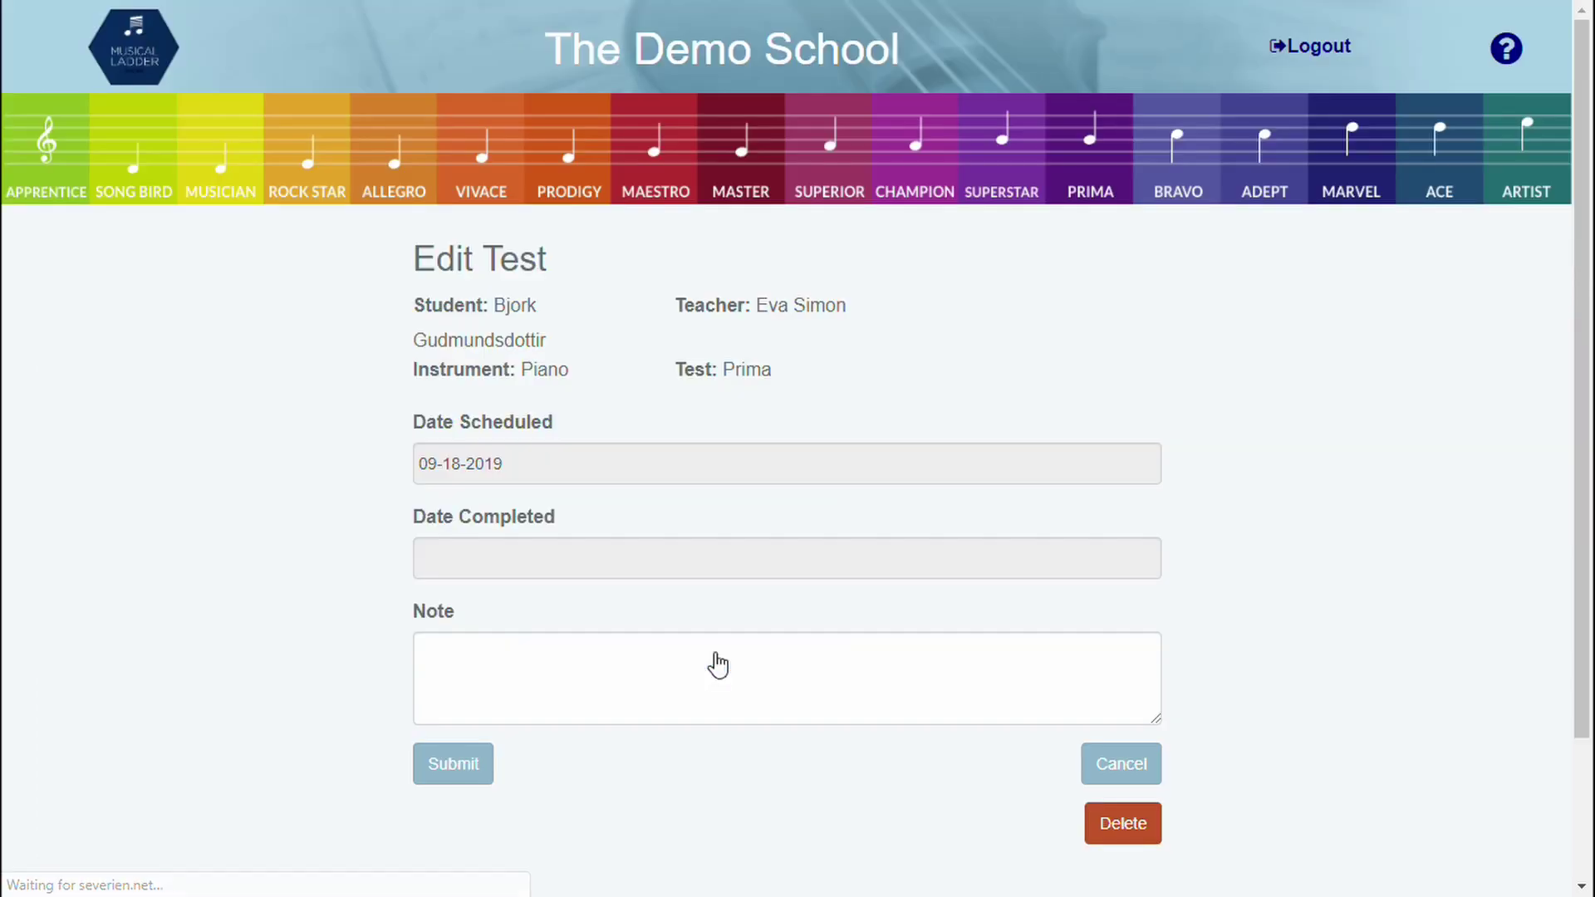
left_click(552, 465)
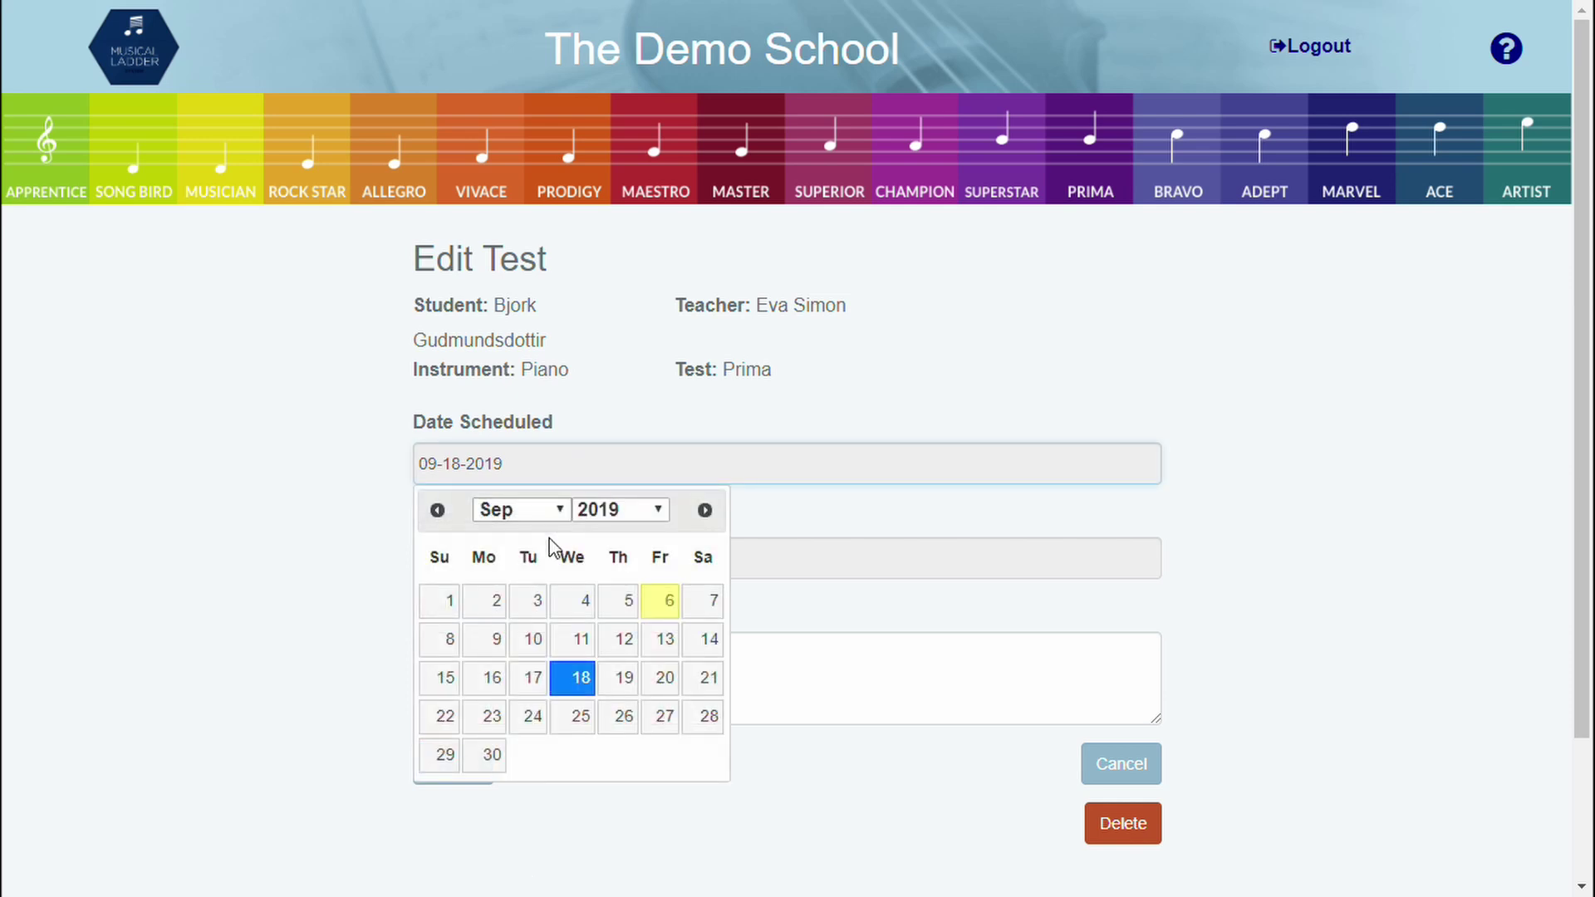
left_click(574, 640)
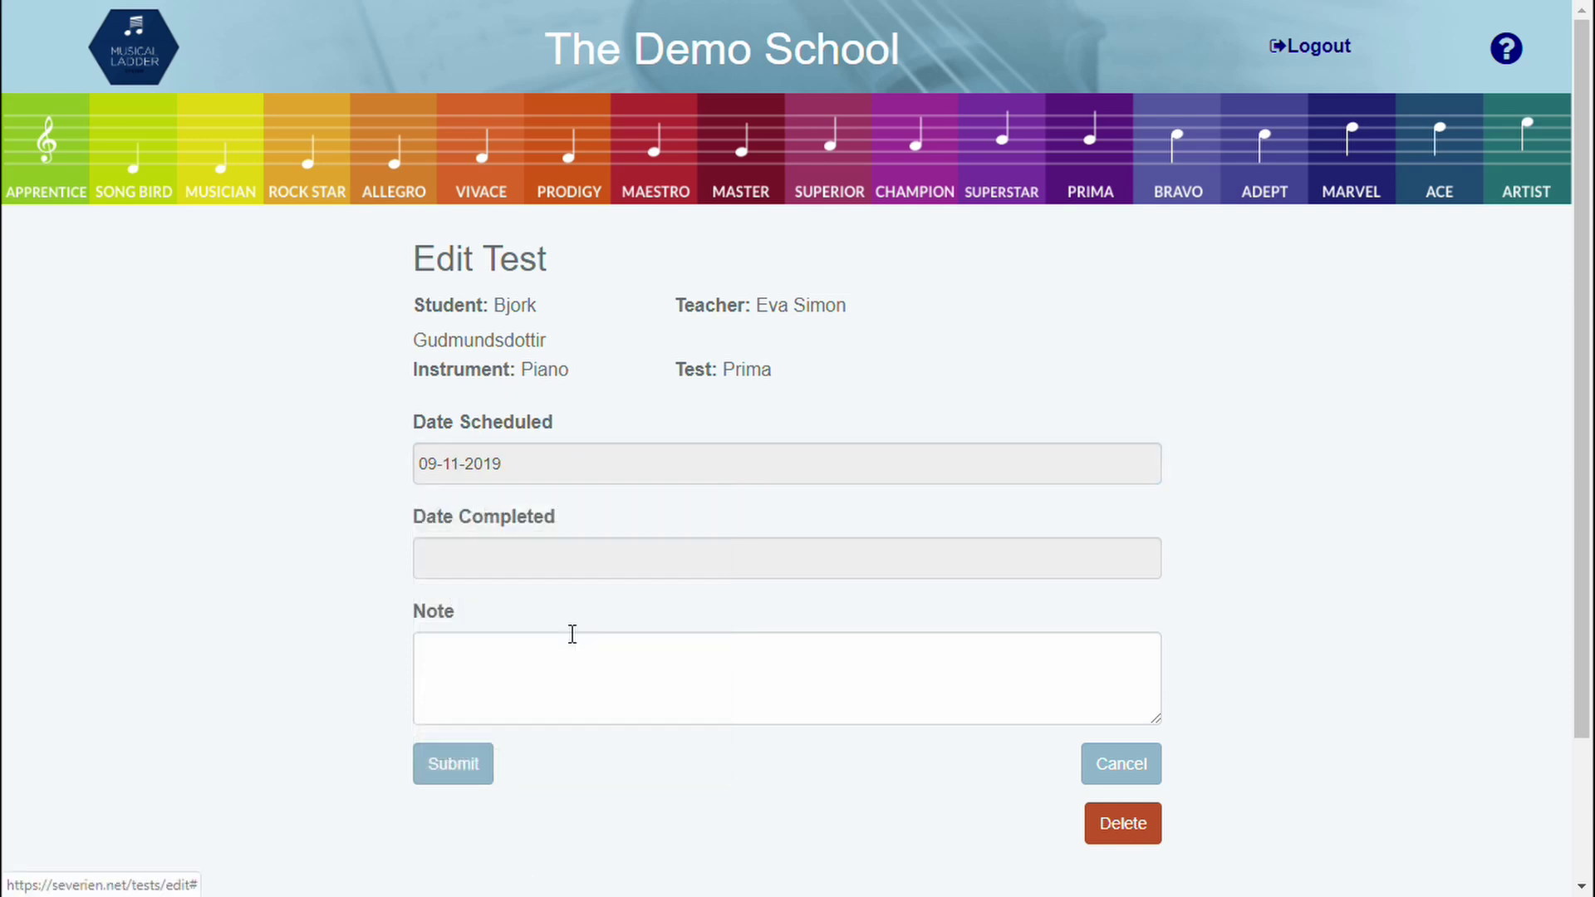
left_click(441, 766)
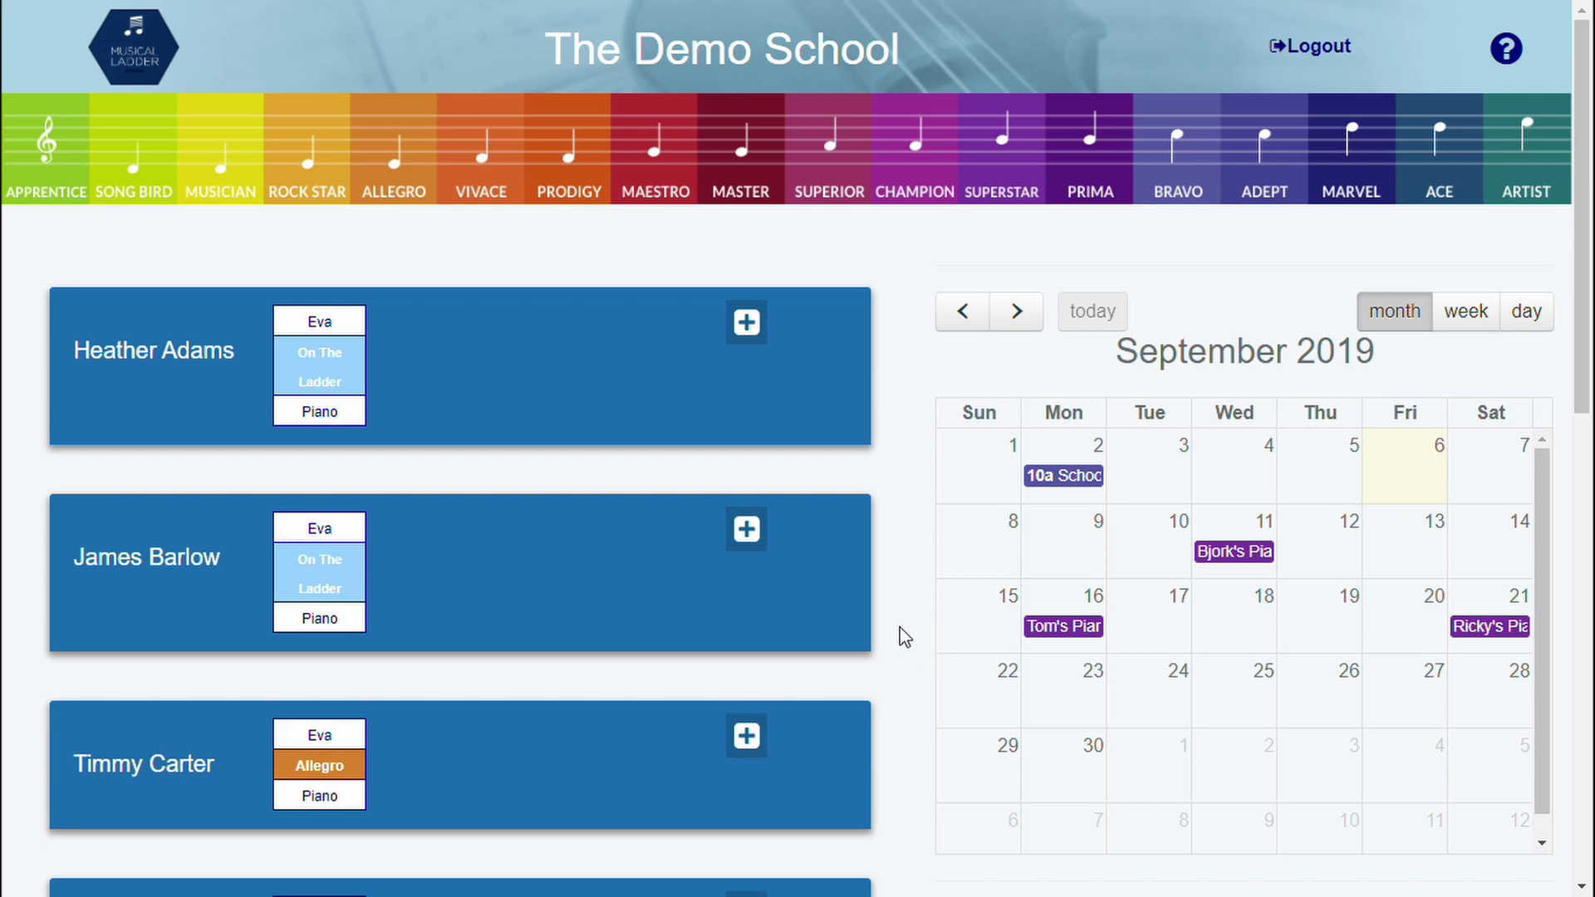
Open the Piano Allegro test on September 16 from the calendar and delete it
scroll(901, 636, "down", 1)
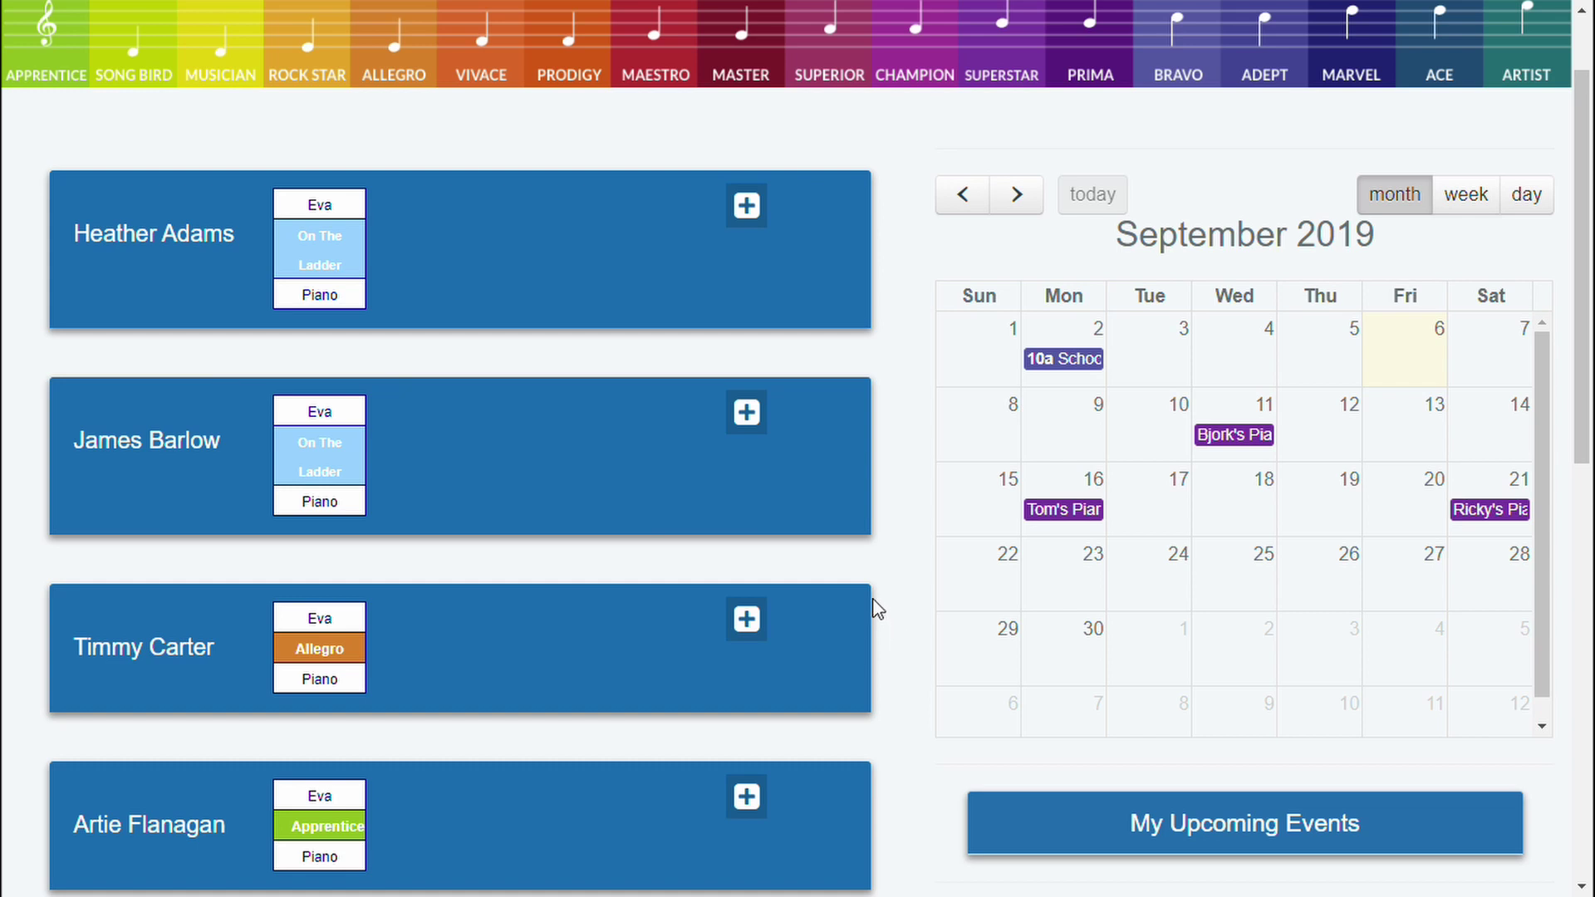
scroll(872, 602, "down", 1)
scroll(872, 594, "down", 2)
scroll(873, 590, "up", 1)
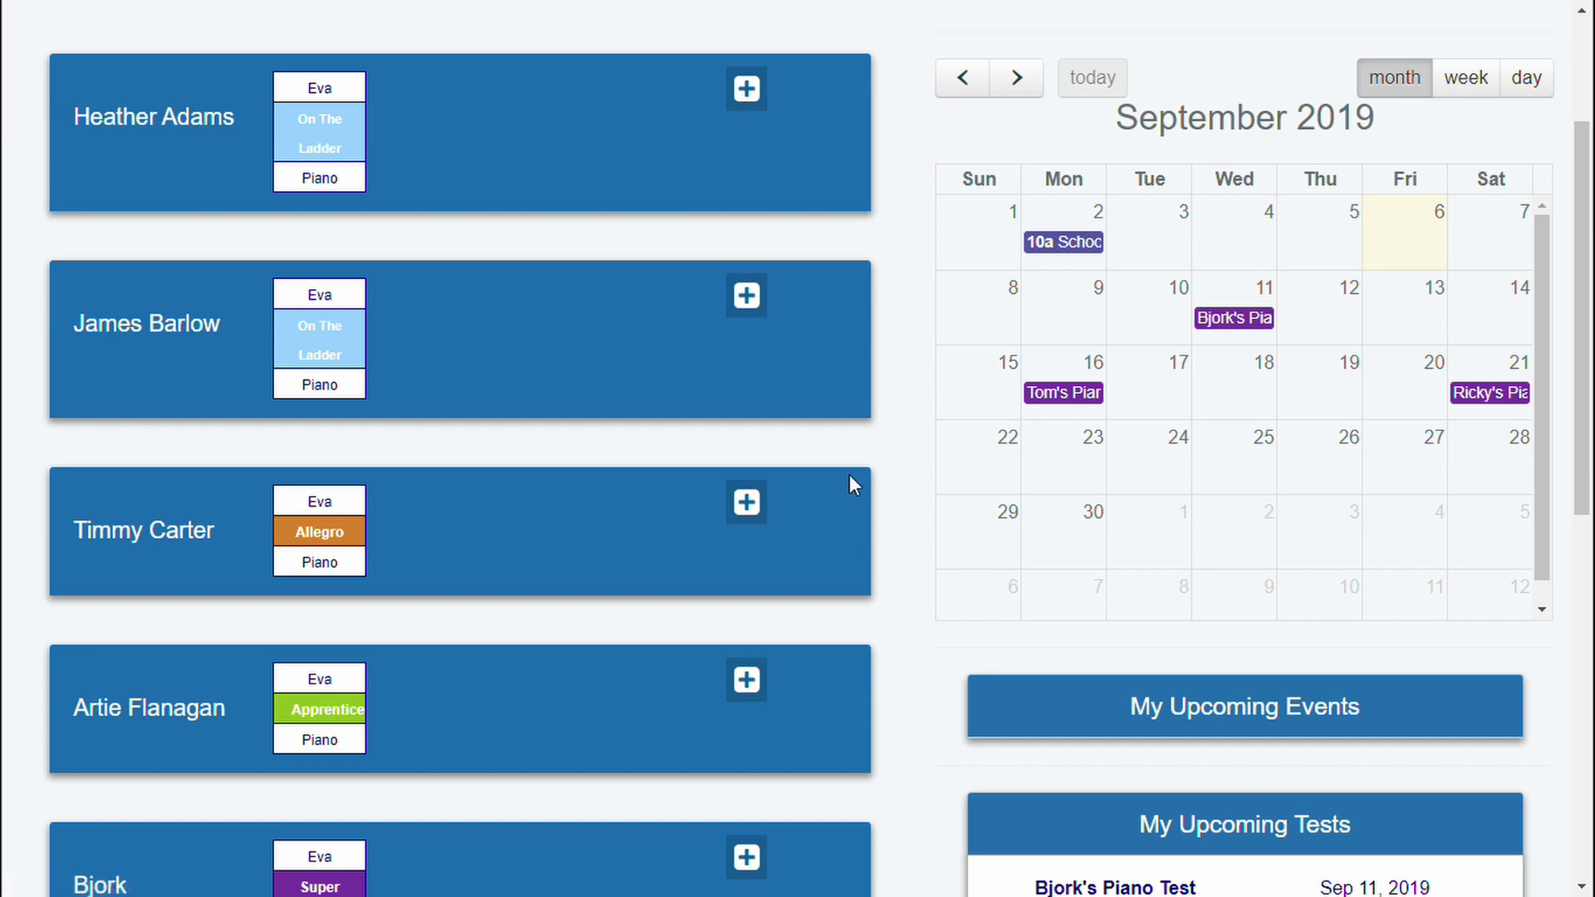
left_click(1054, 399)
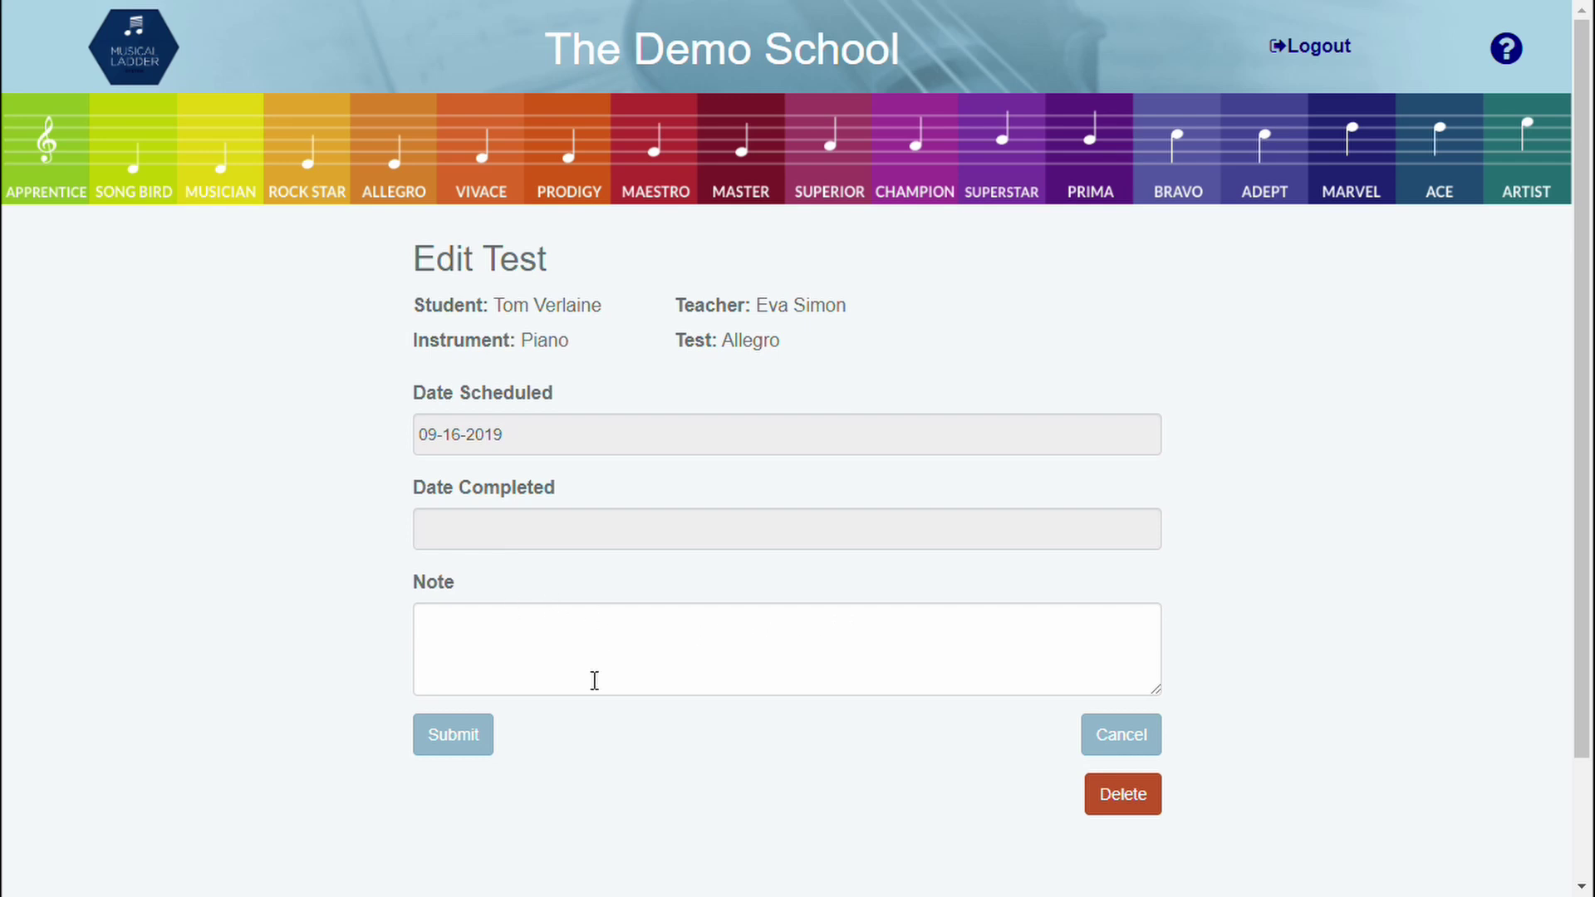
left_click(1136, 819)
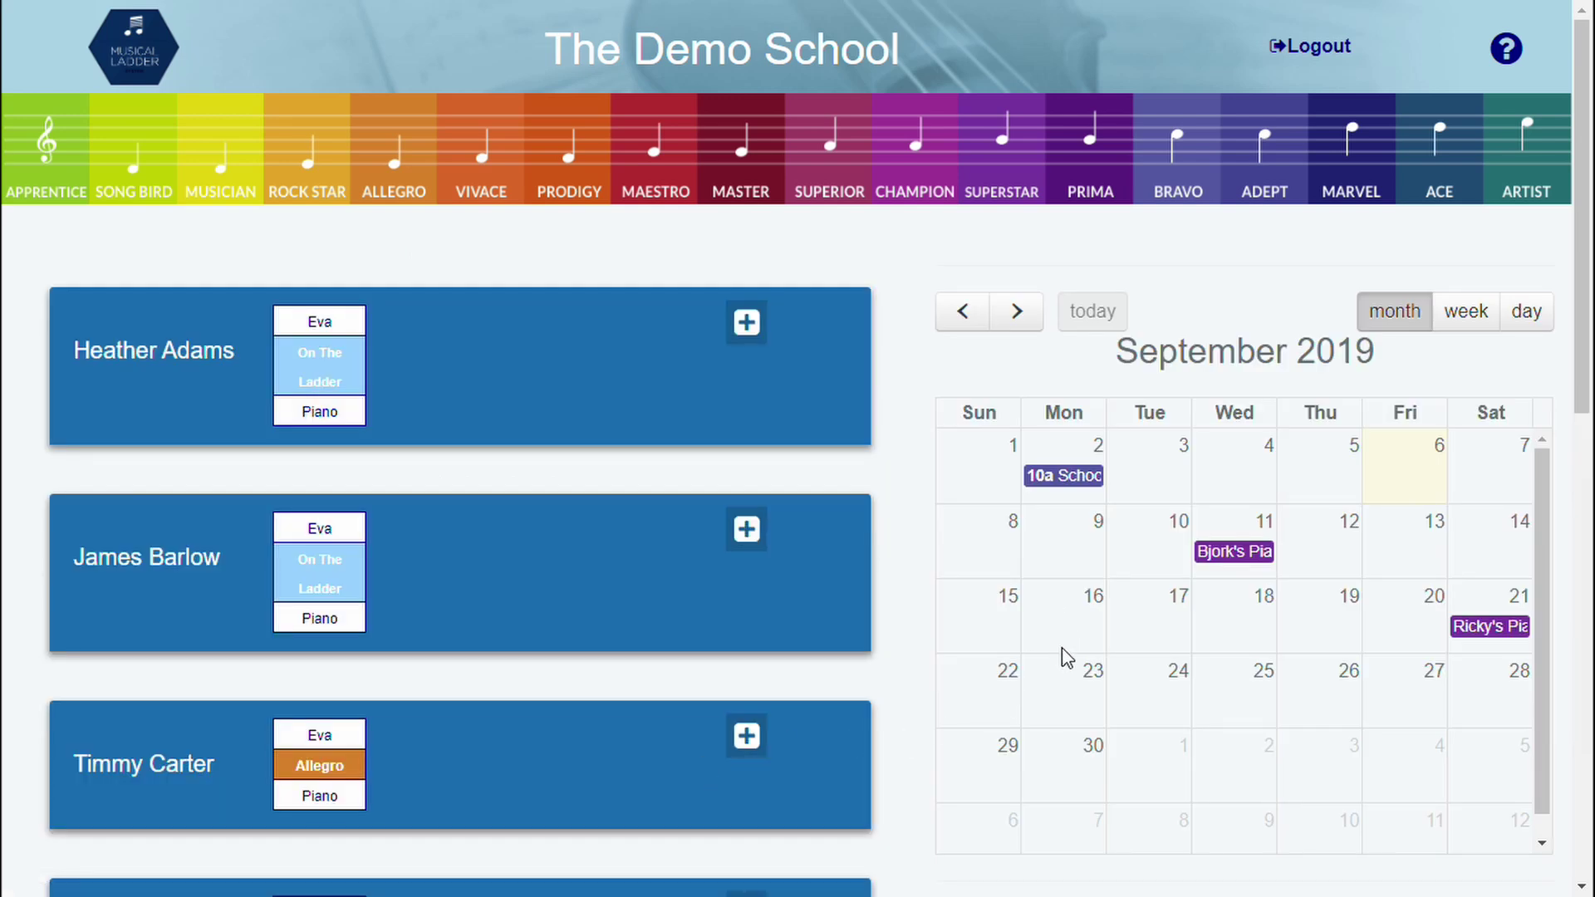
Review the upcoming and unscheduled tests lists for the deleted Allegro test
scroll(826, 605, "down", 7)
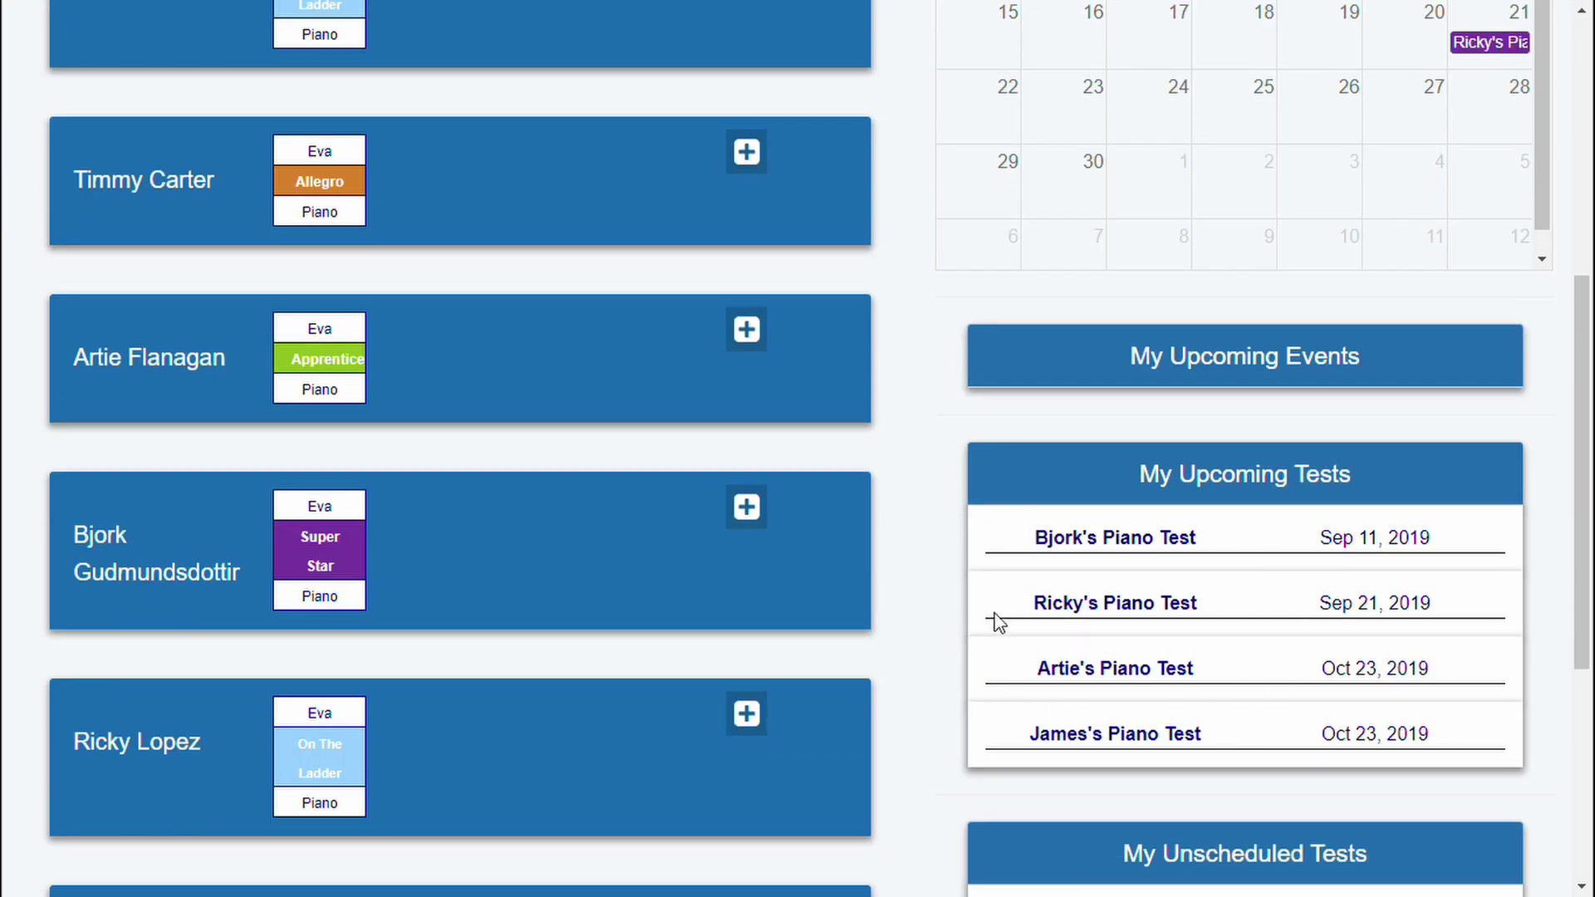
scroll(1203, 579, "down", 2)
scroll(1205, 583, "down", 1)
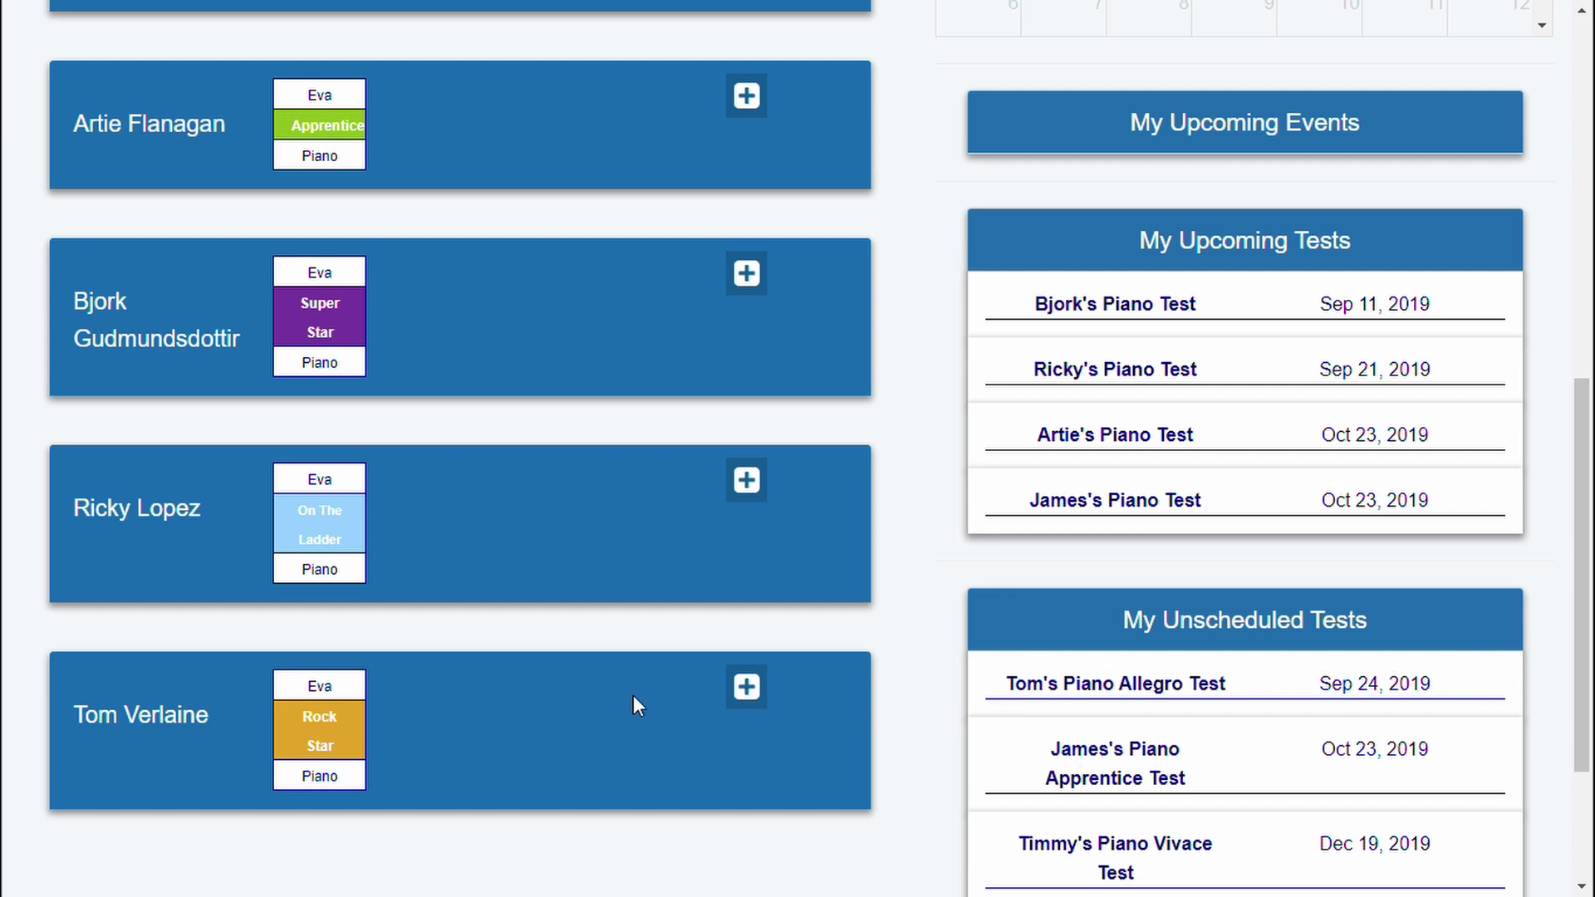
Expand the Rock Star student's card and display the list of piano tests
left_click(747, 690)
scroll(492, 725, "down", 2)
scroll(374, 715, "down", 2)
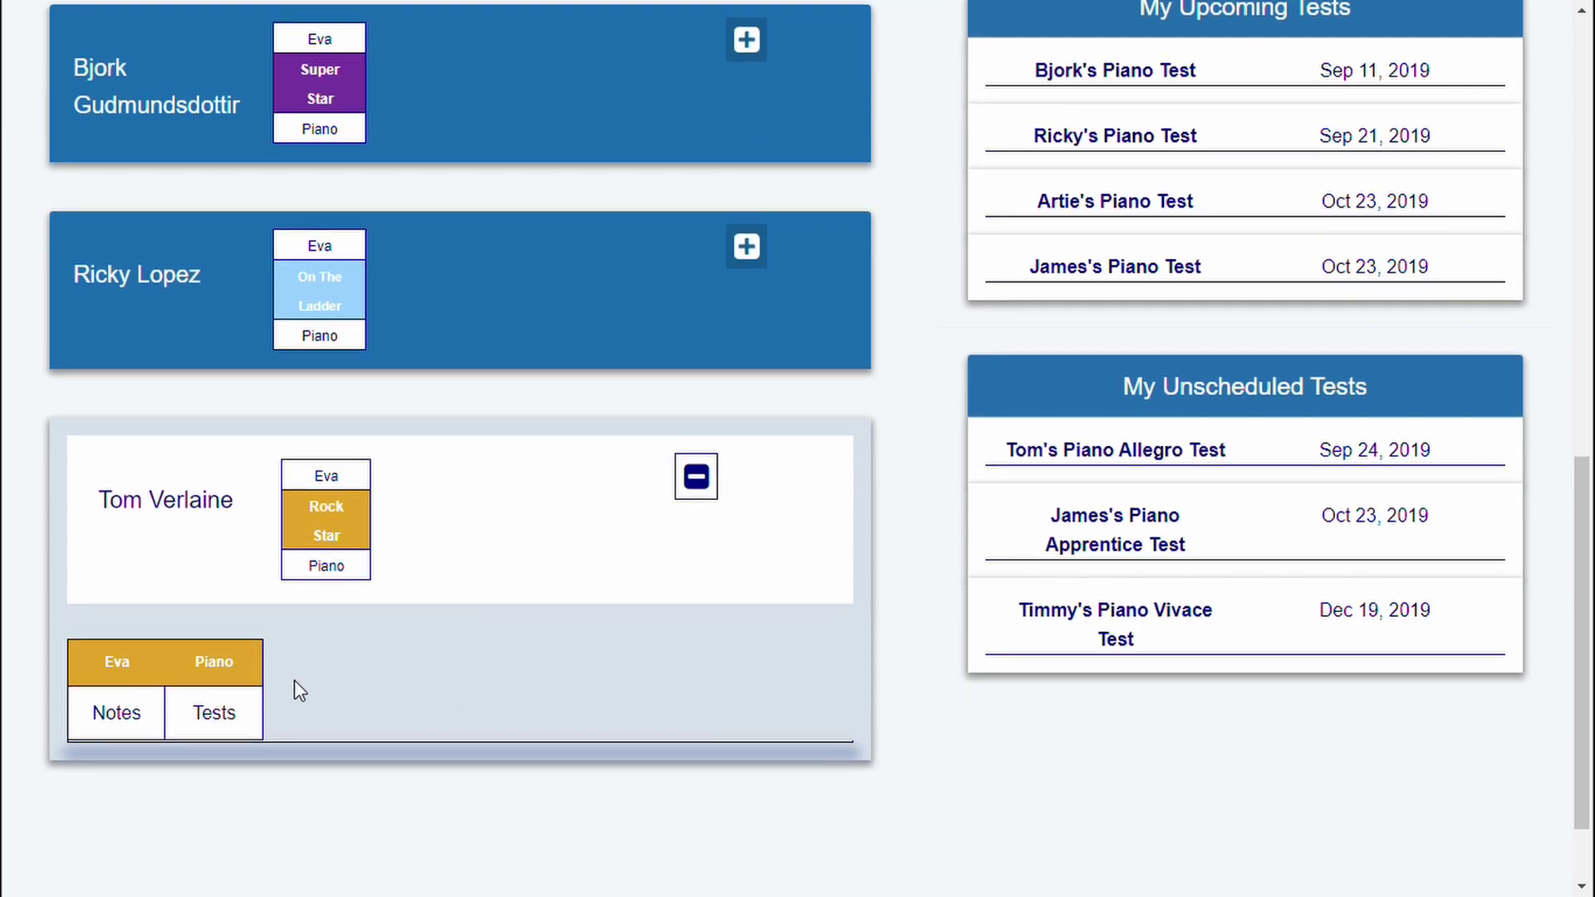
left_click(224, 712)
scroll(260, 734, "down", 2)
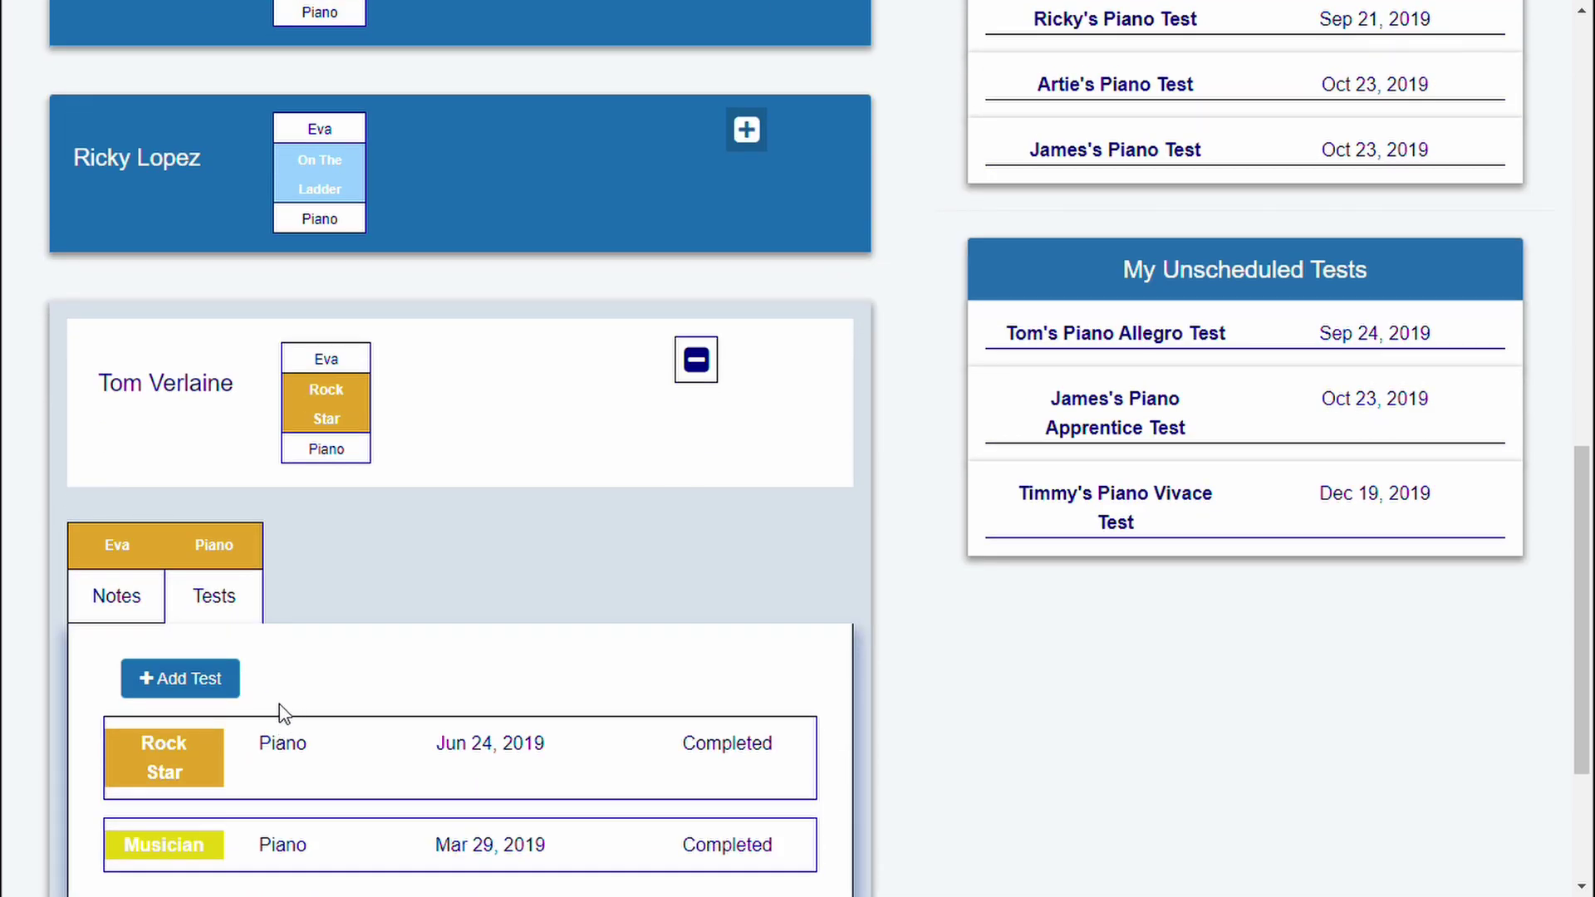